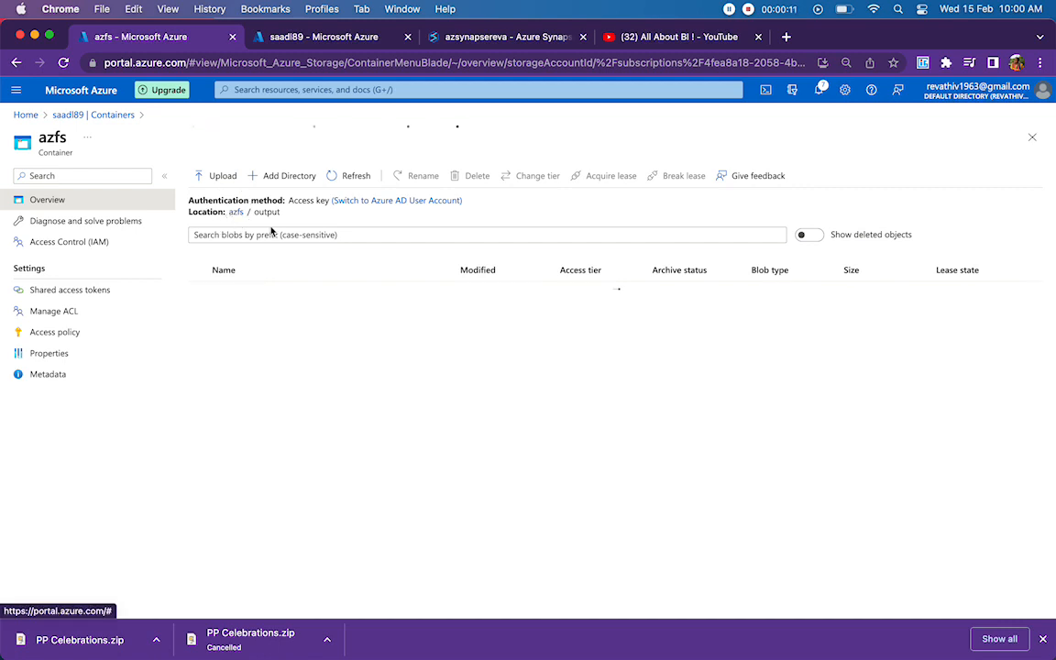
Open test.csv from the input folder in edit view and examine its header and rows
click(234, 293)
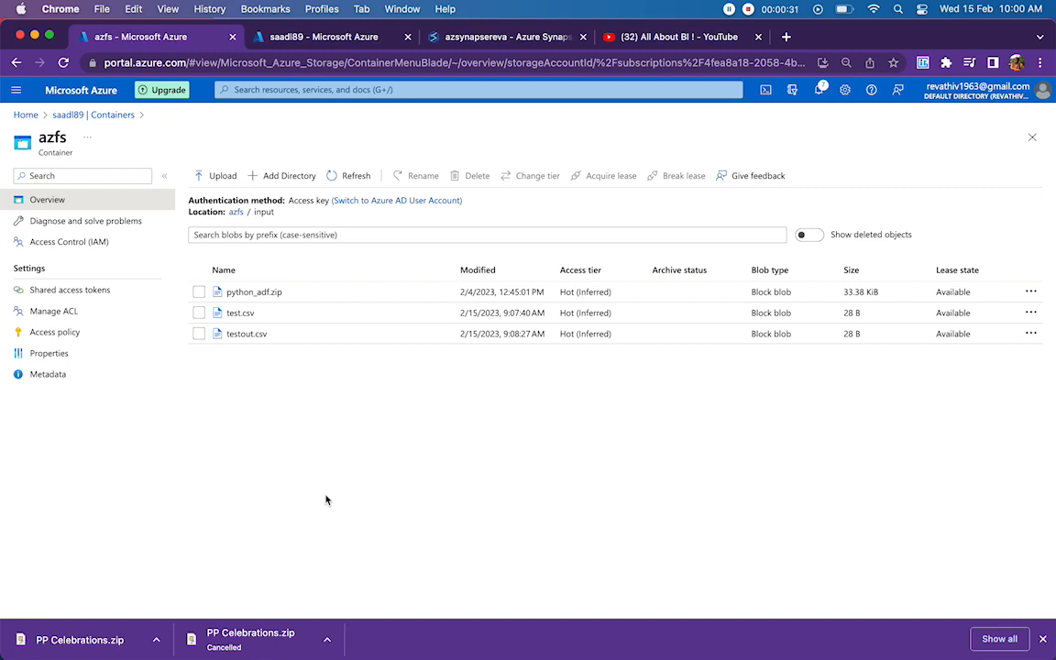
click(240, 314)
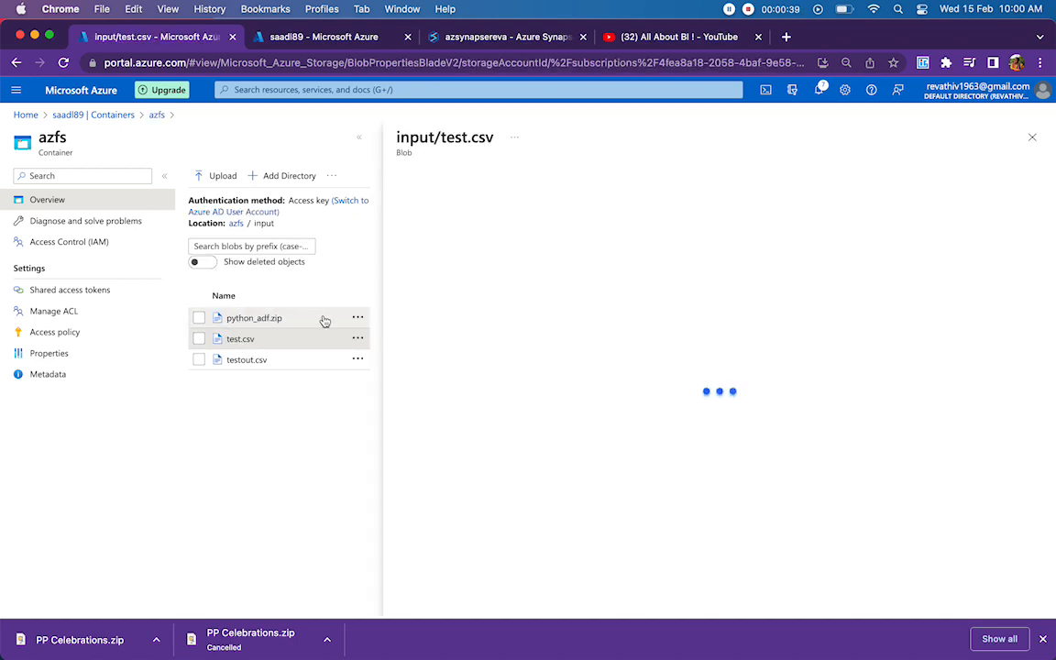
click(516, 208)
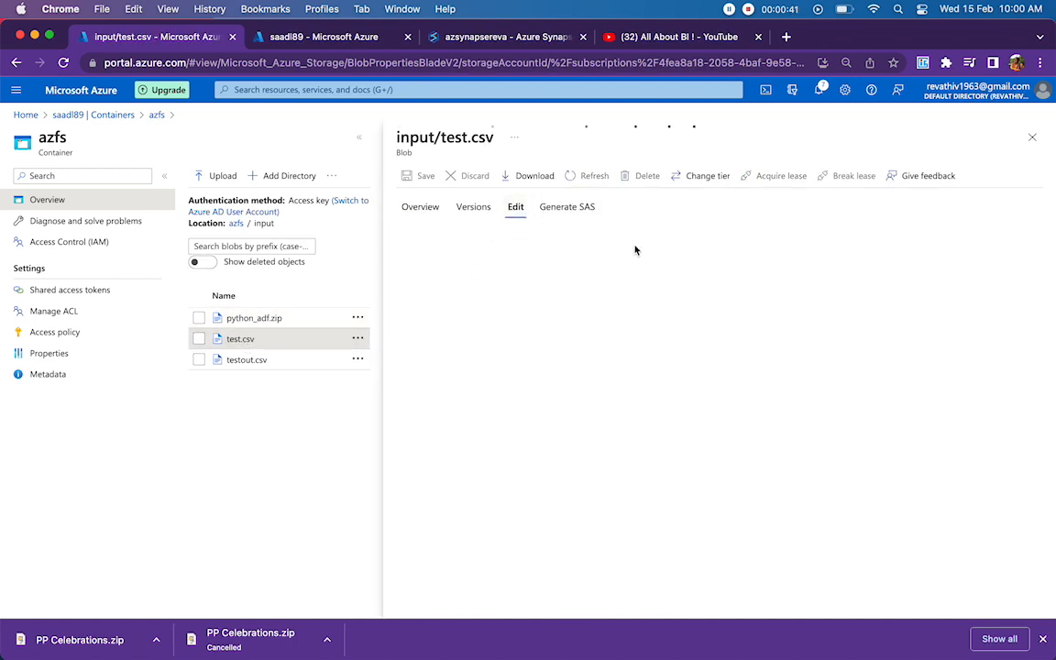
click(539, 237)
drag(539, 237, 421, 236)
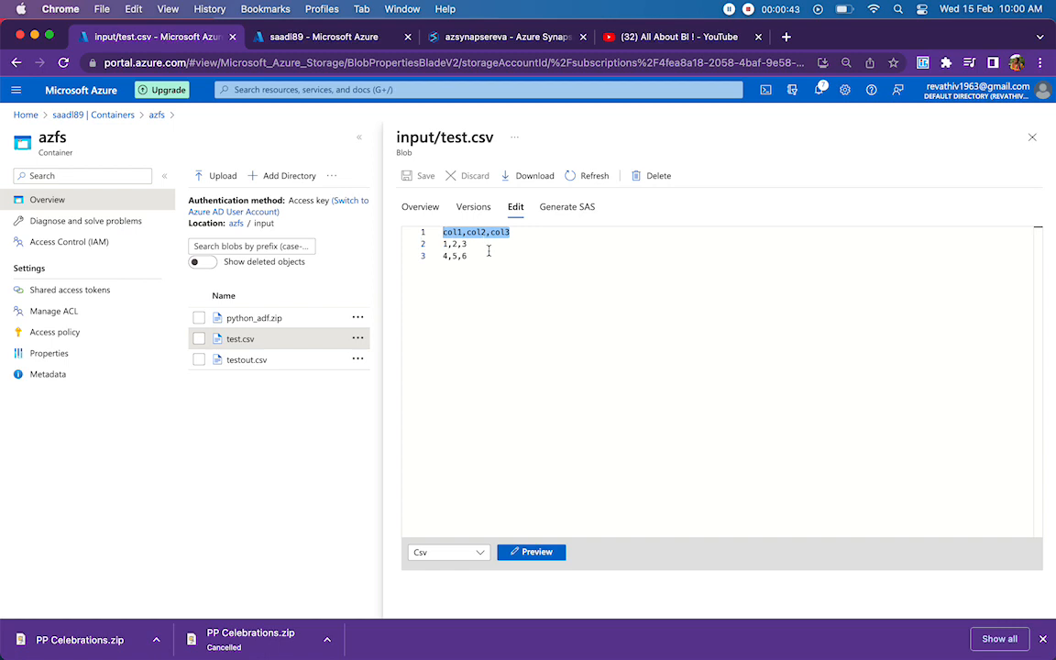
drag(486, 256, 422, 228)
Append a filename column to the header of test.csv and the value test.csv to both data rows
click(538, 235)
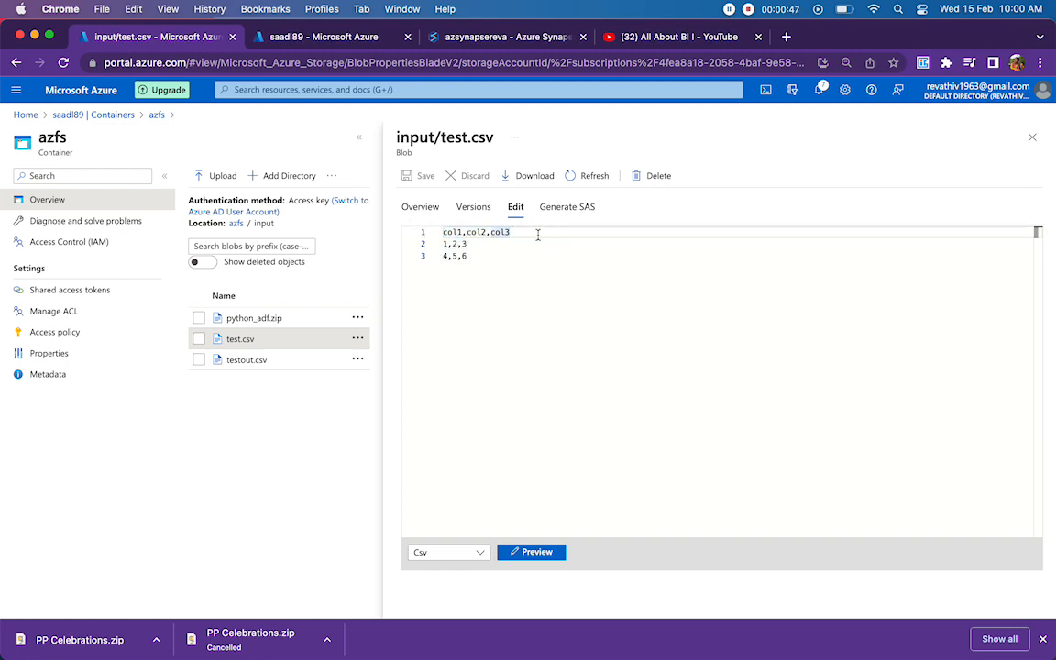
text(,filename)
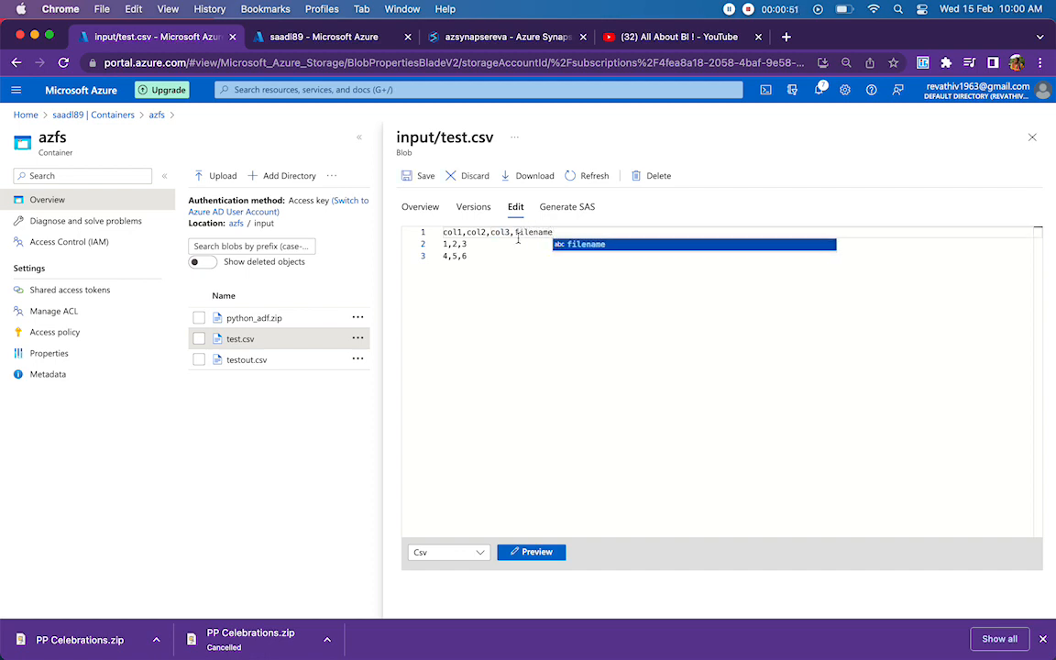
click(471, 255)
click(471, 244)
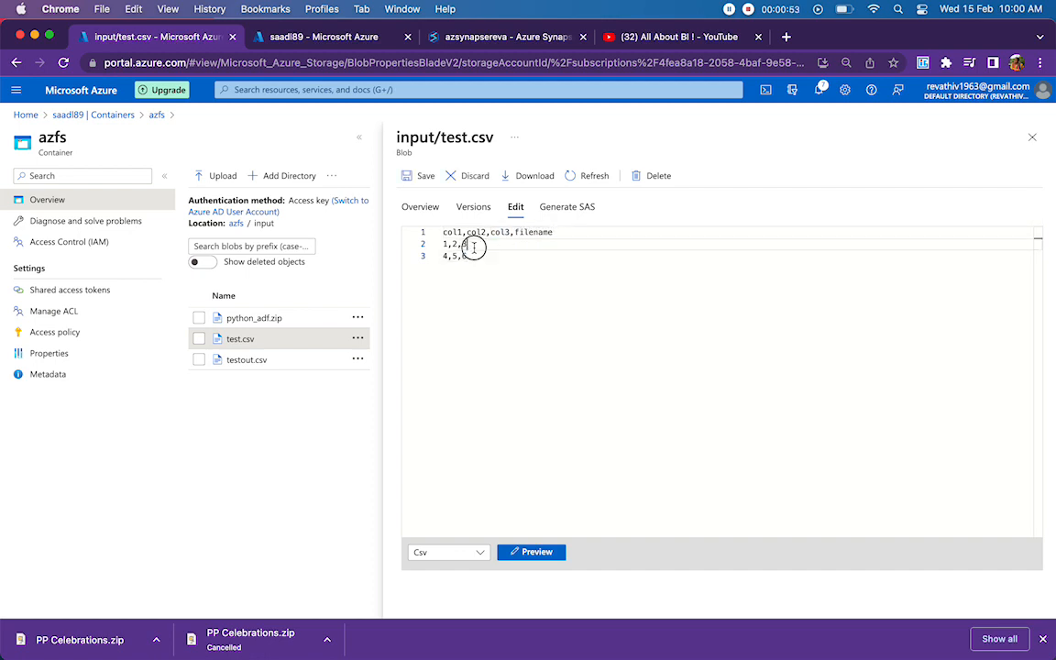
text(,)
text(t)
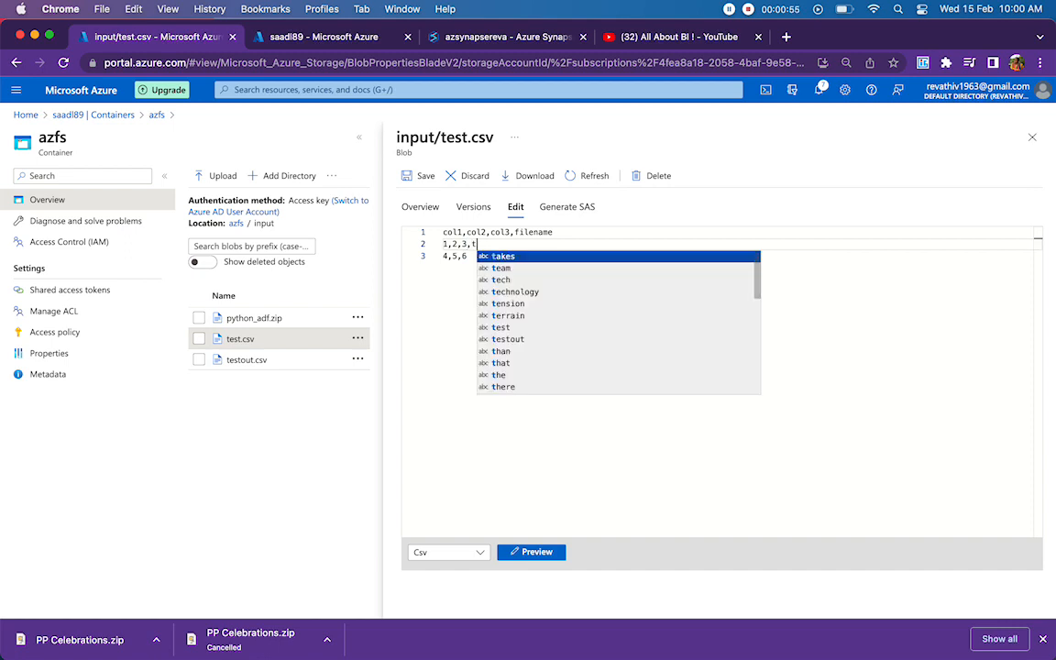
text(est.csv)
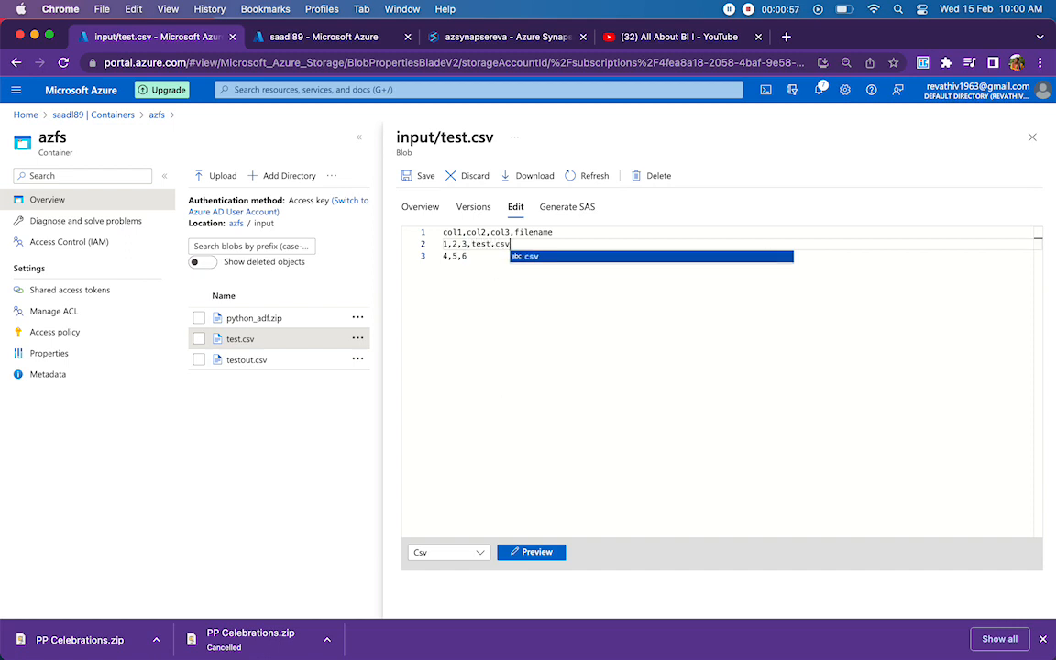
click(469, 255)
text(,test.vs)
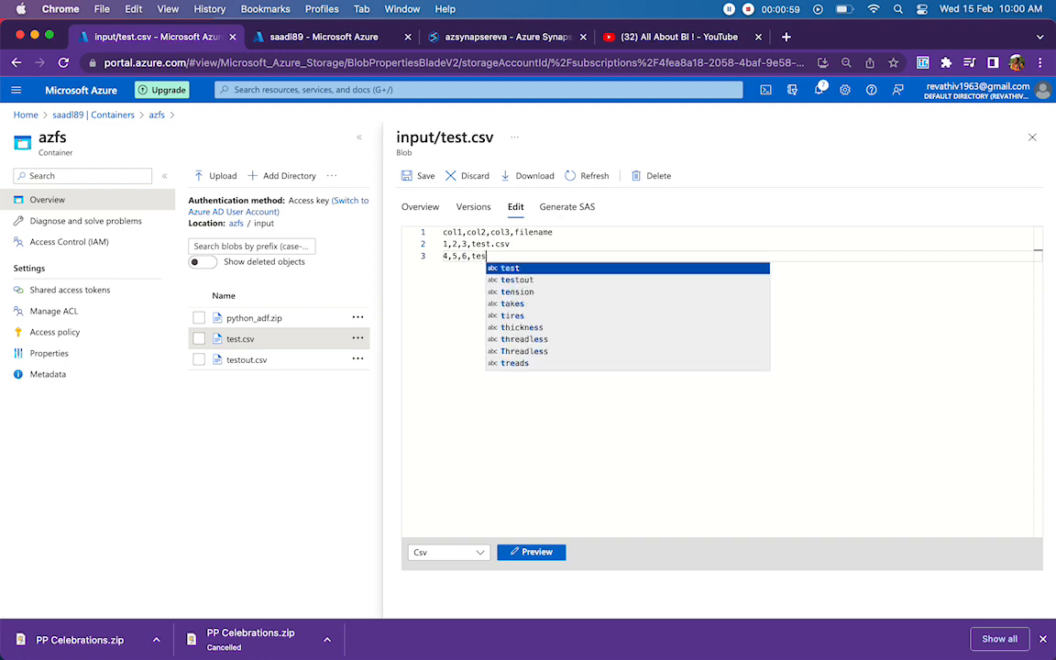
key(BackSpace)
key(BackSpace)
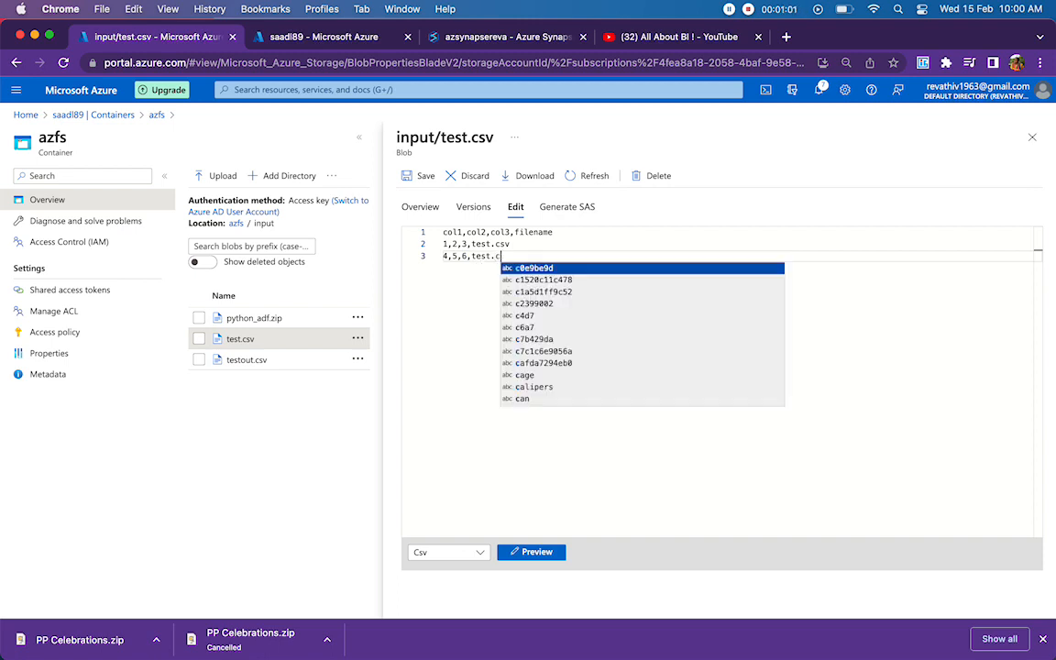
text(csv)
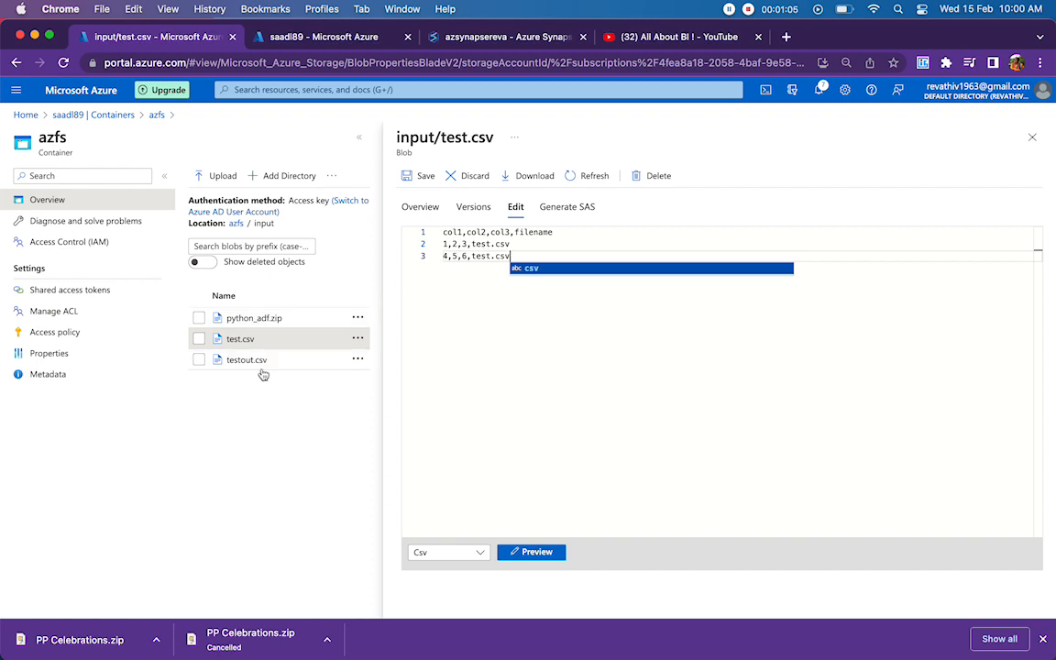
Change the filename value in both data rows to testout.csv
click(492, 245)
text(out)
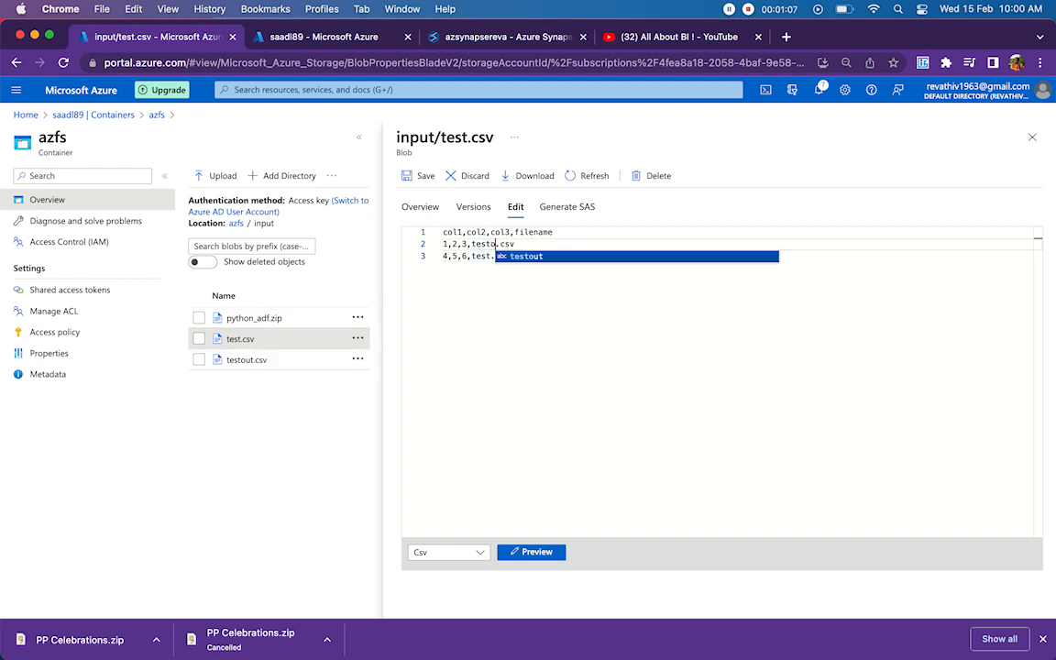
click(496, 255)
click(490, 256)
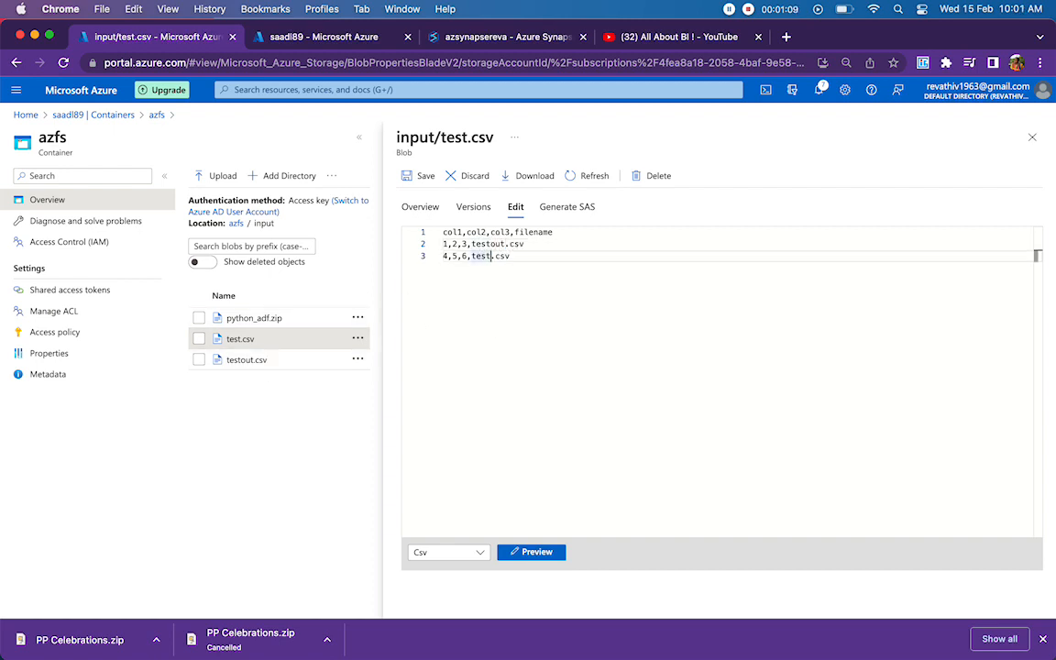
text(out)
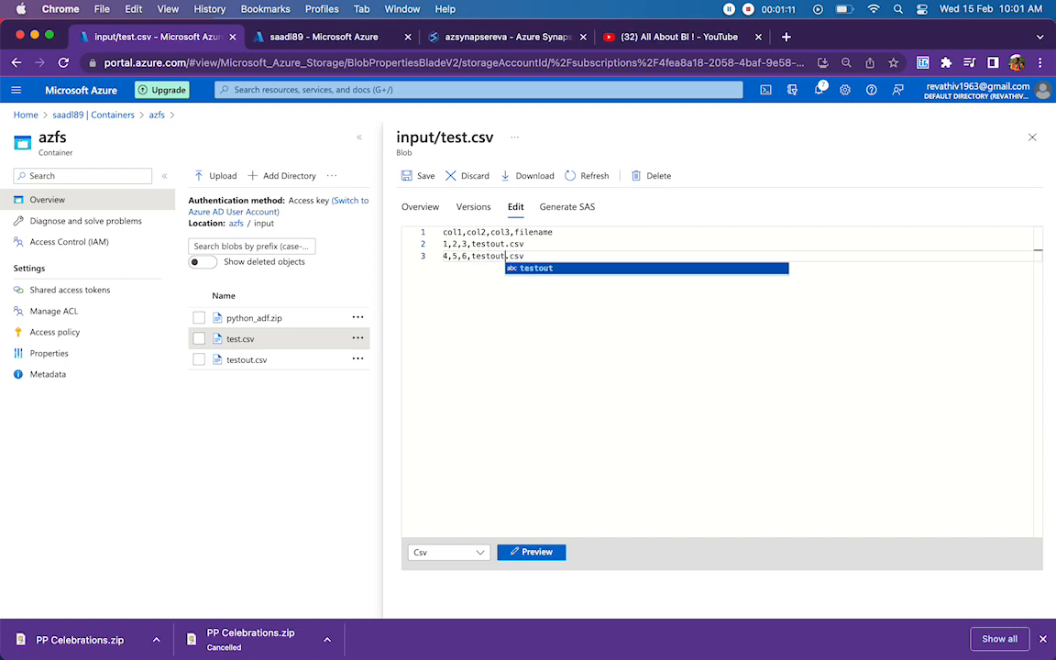
key(Escape)
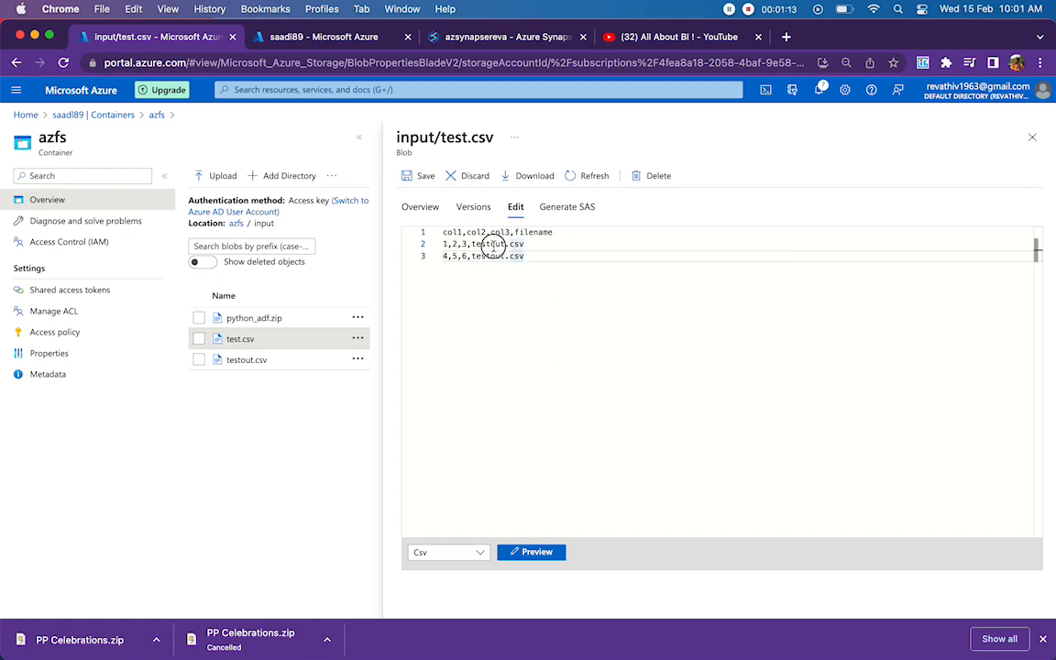
Replace the whole file content with the note "1. Get meta data --> filter --> foreach --> data flow"
key(super+a)
key(BackSpace)
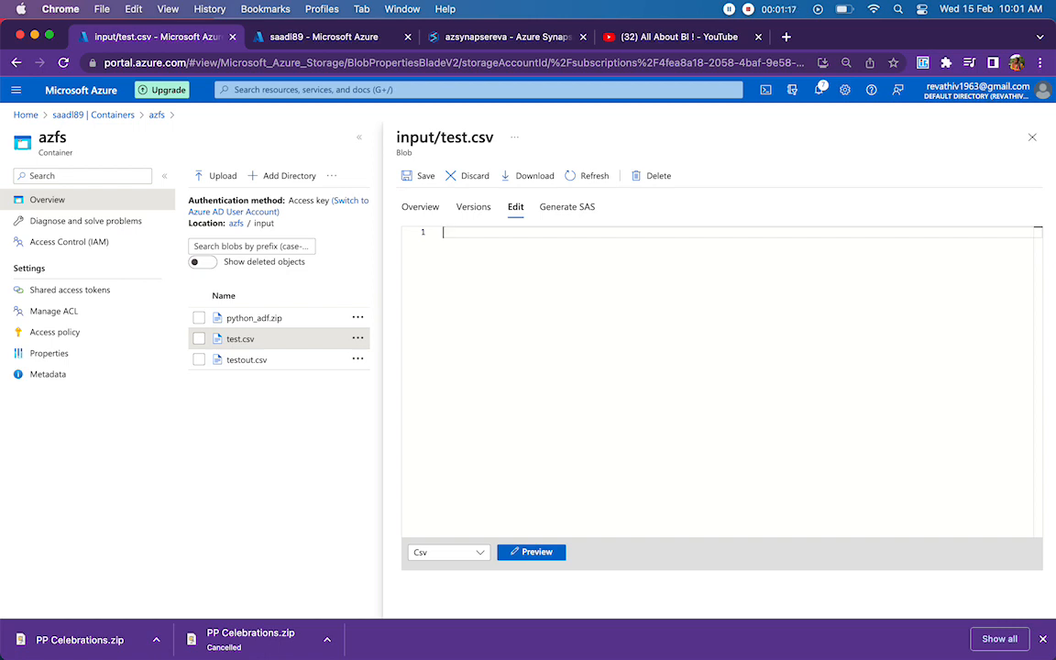
text(1. Get meta)
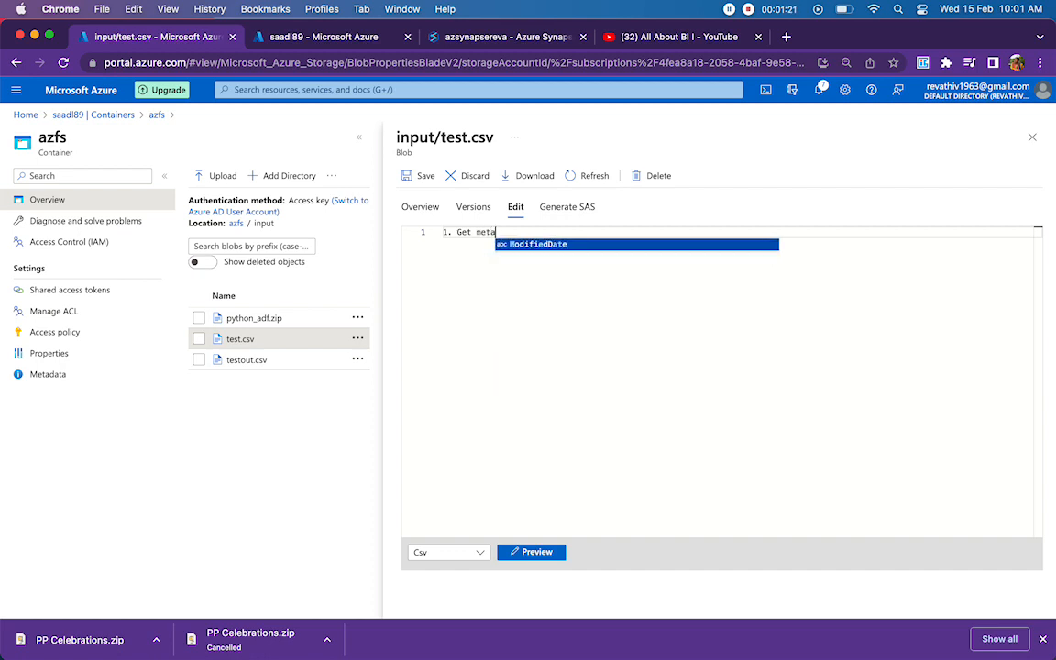
text( data --> )
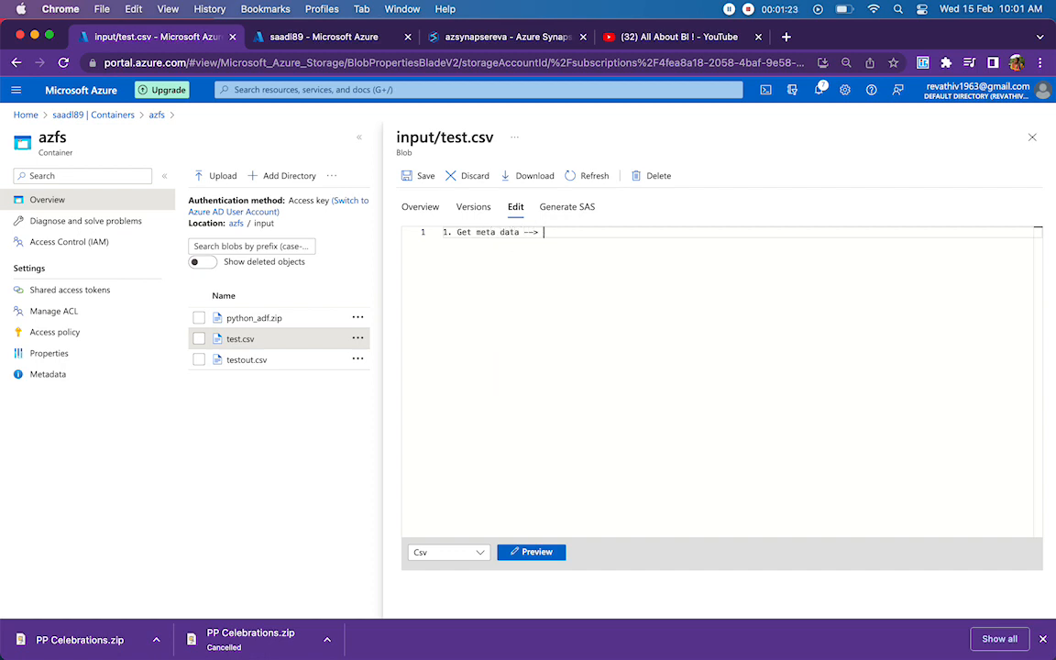
text(filter --> f)
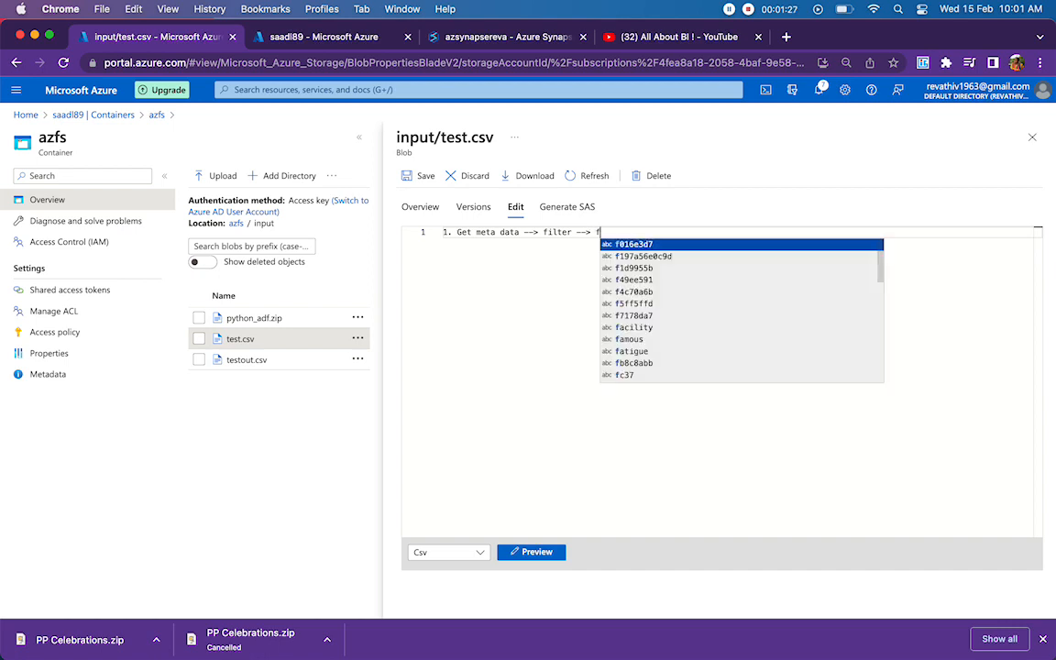
text(oreach -)
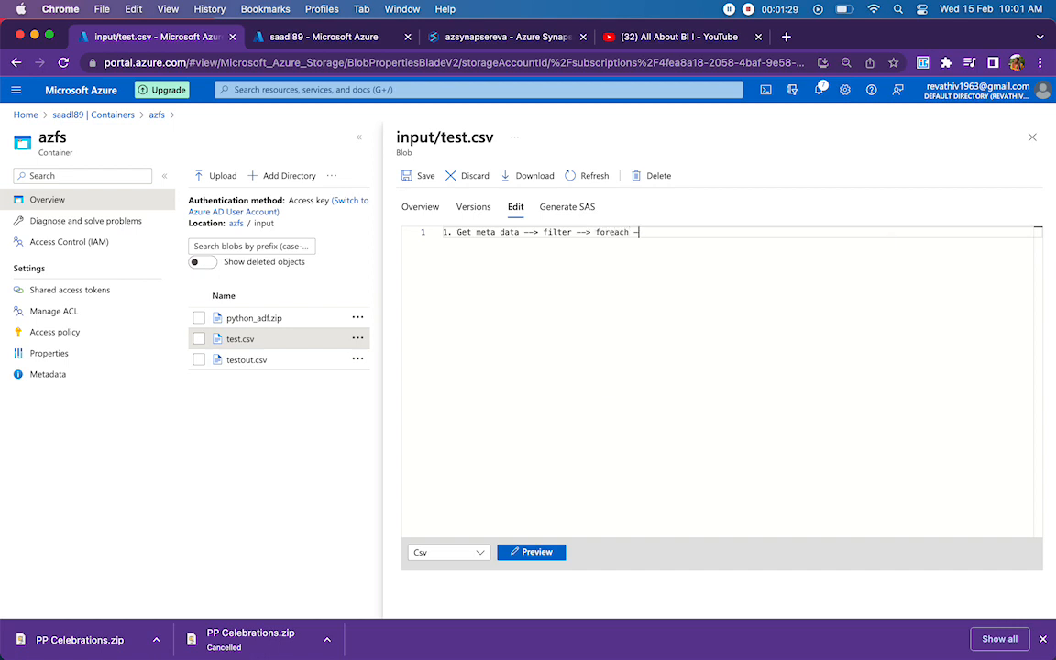
text(-> data flow)
Add the note "2. dataflow" two lines below, and close test.csv while discarding the unsaved edits
key(Return)
key(Return)
text(2. )
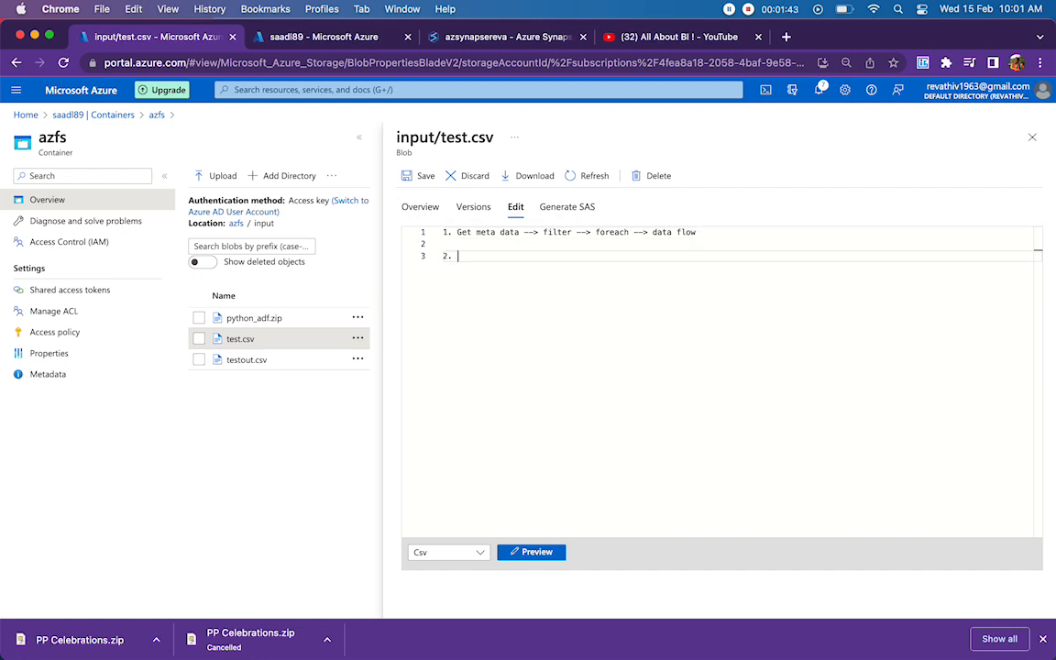
text(dataflow)
drag(528, 264, 434, 256)
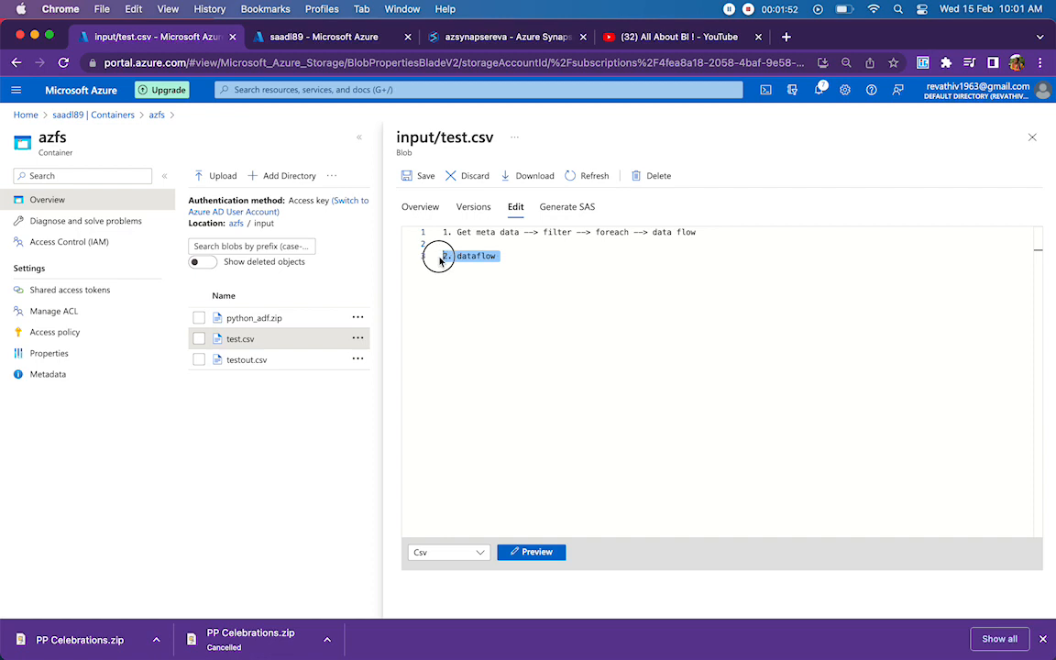
click(1032, 136)
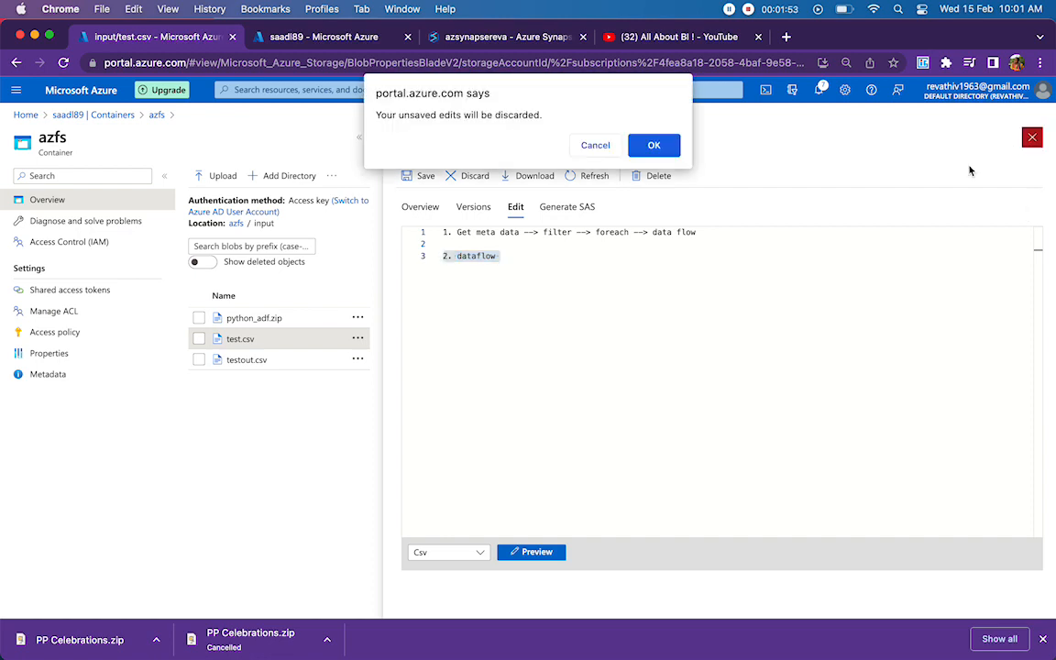
click(656, 149)
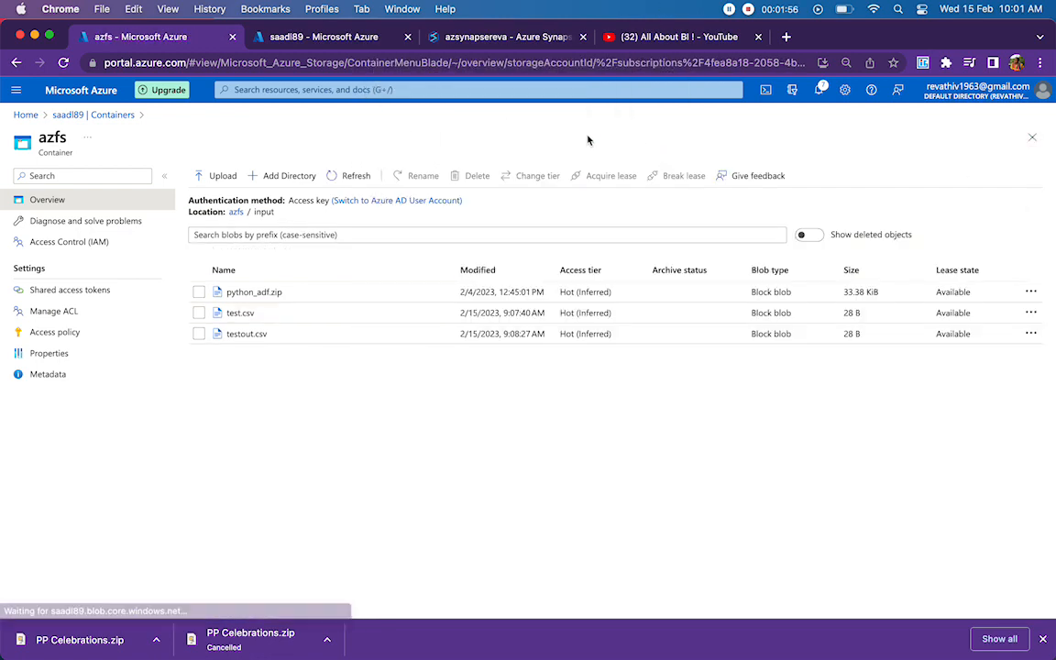
Switch to Azure Synapse and add a source to Dataflow2 that uses the DelimitedText1 dataset
click(306, 37)
click(450, 41)
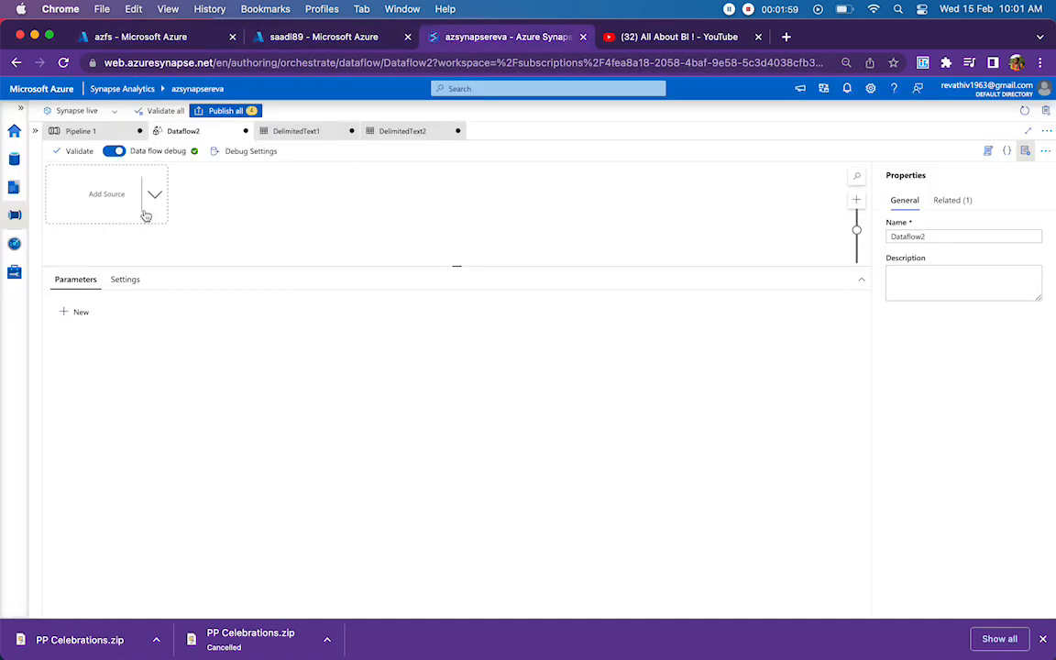
click(101, 179)
click(301, 419)
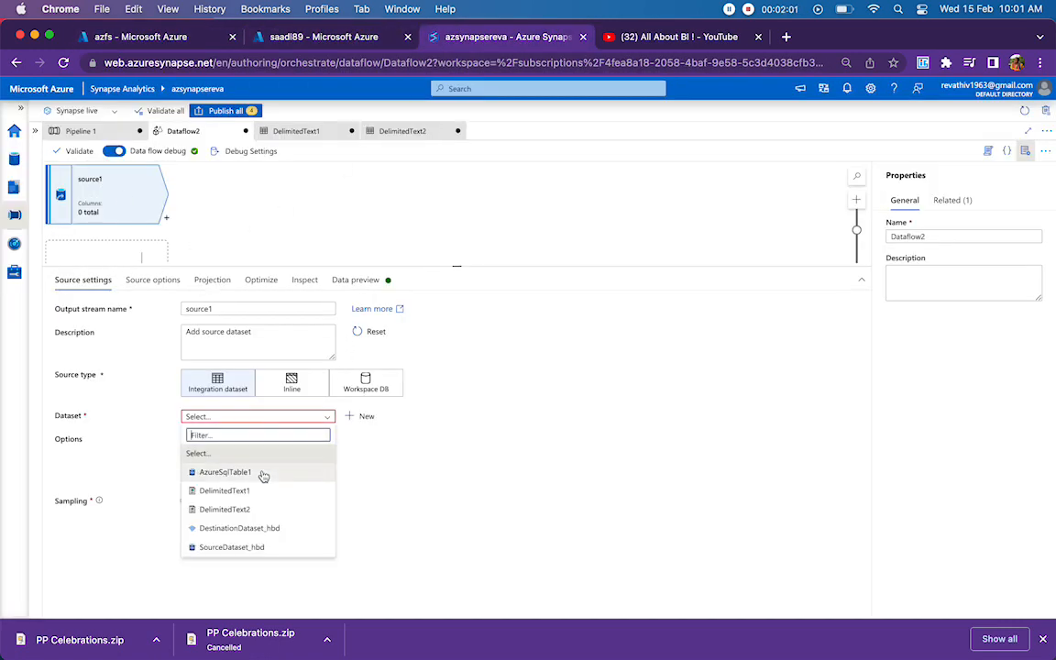
click(264, 474)
Open the DelimitedText1 dataset to check the directory and file name in its file path, and return to Dataflow2
click(461, 417)
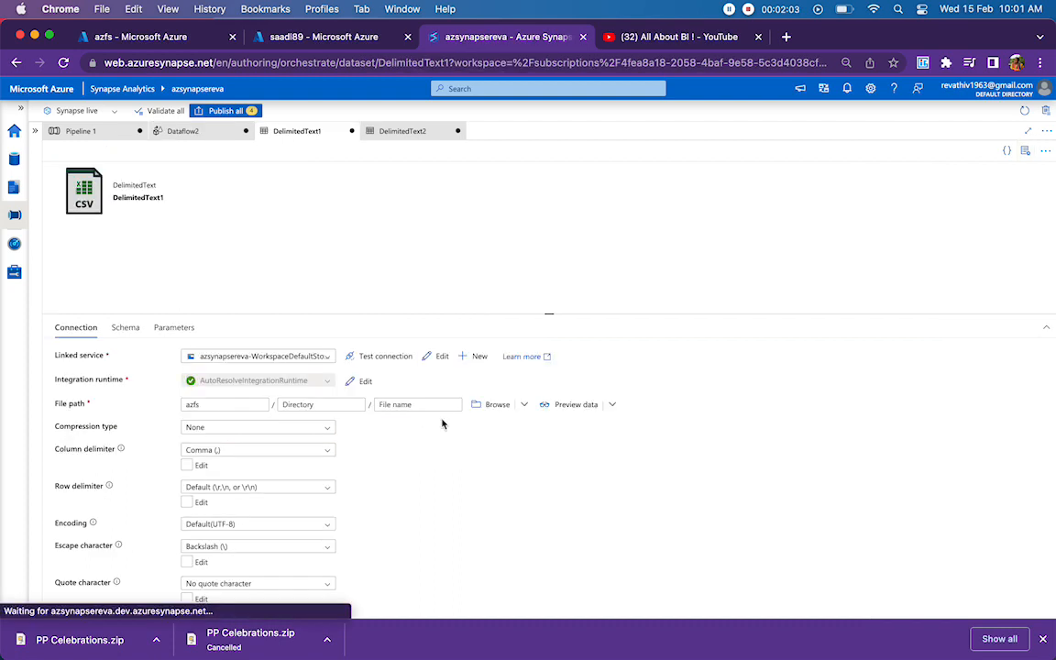
click(332, 406)
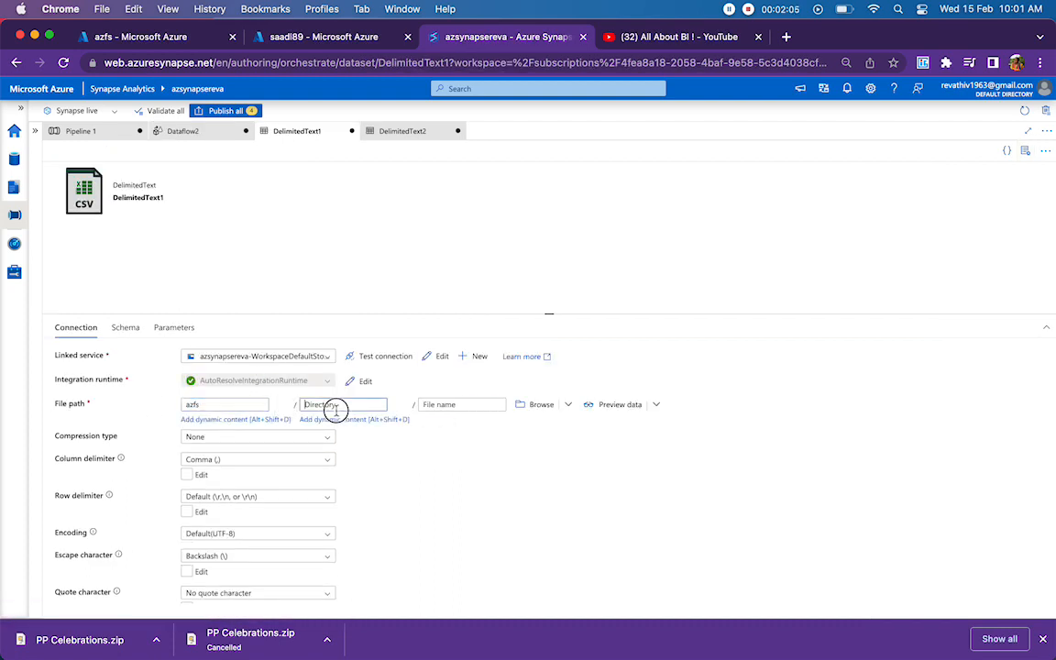
click(412, 406)
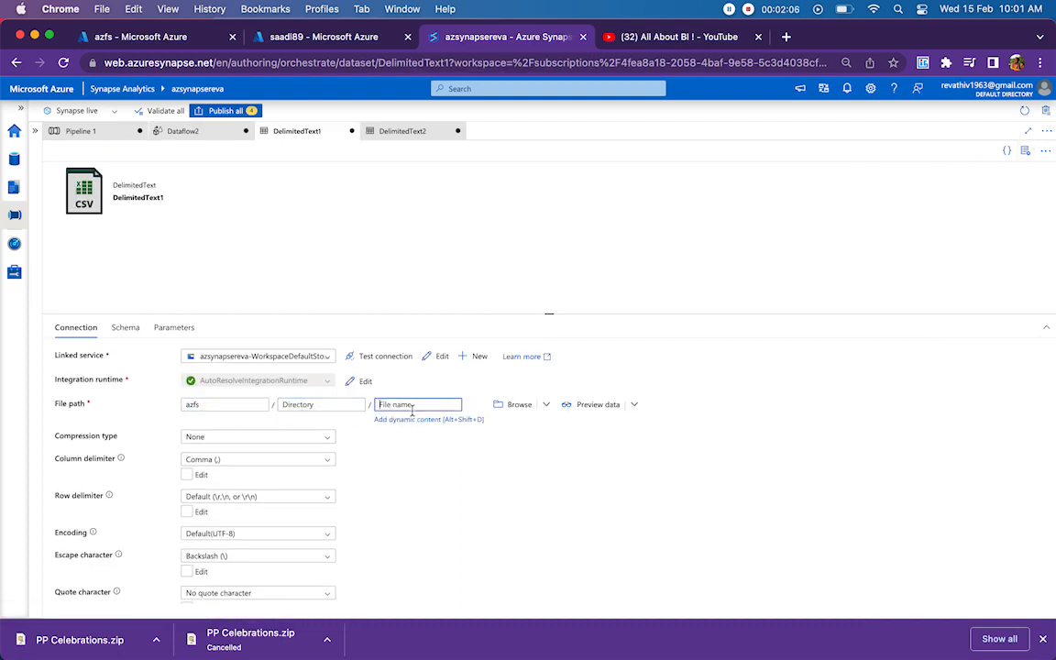
click(188, 134)
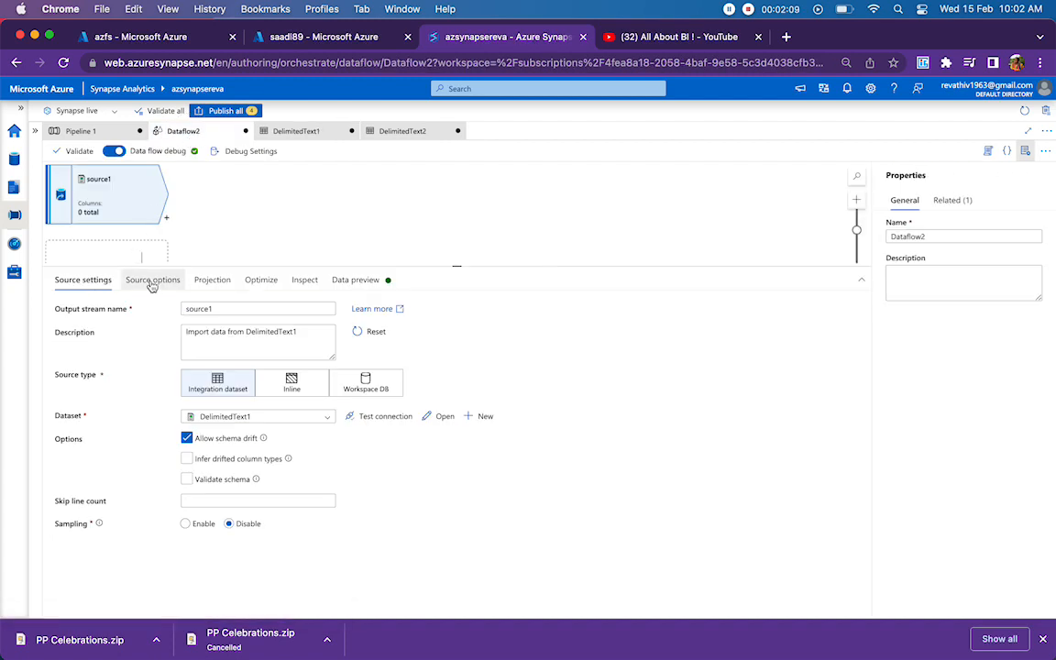
Set the source's wildcard path to /input/*.csv and return to its general source settings
click(152, 279)
click(209, 313)
text(/)
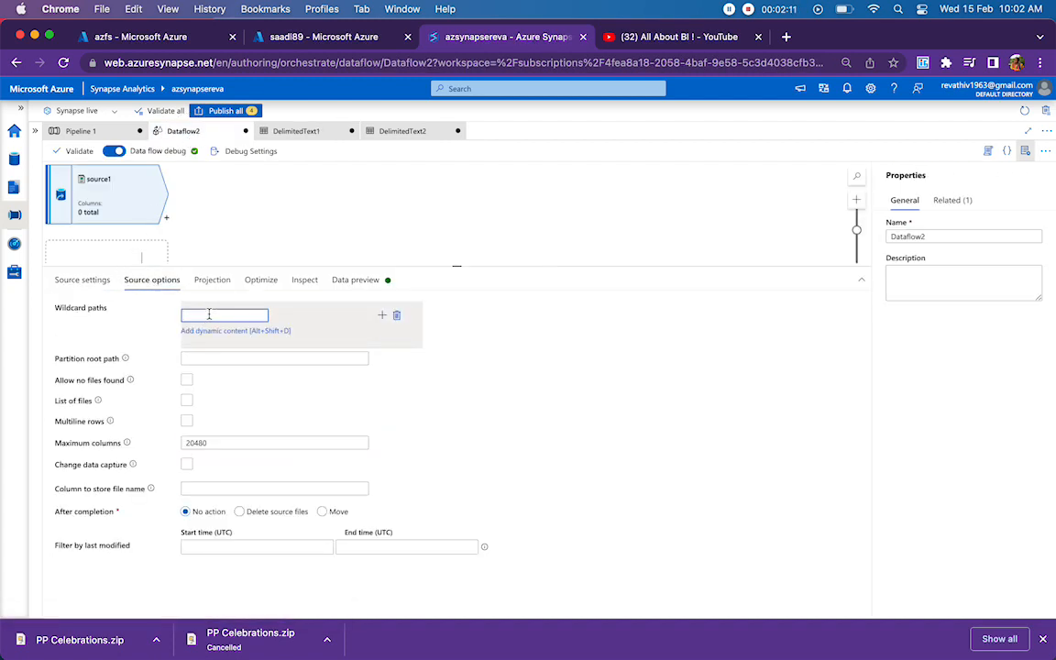
text(input/*.csv)
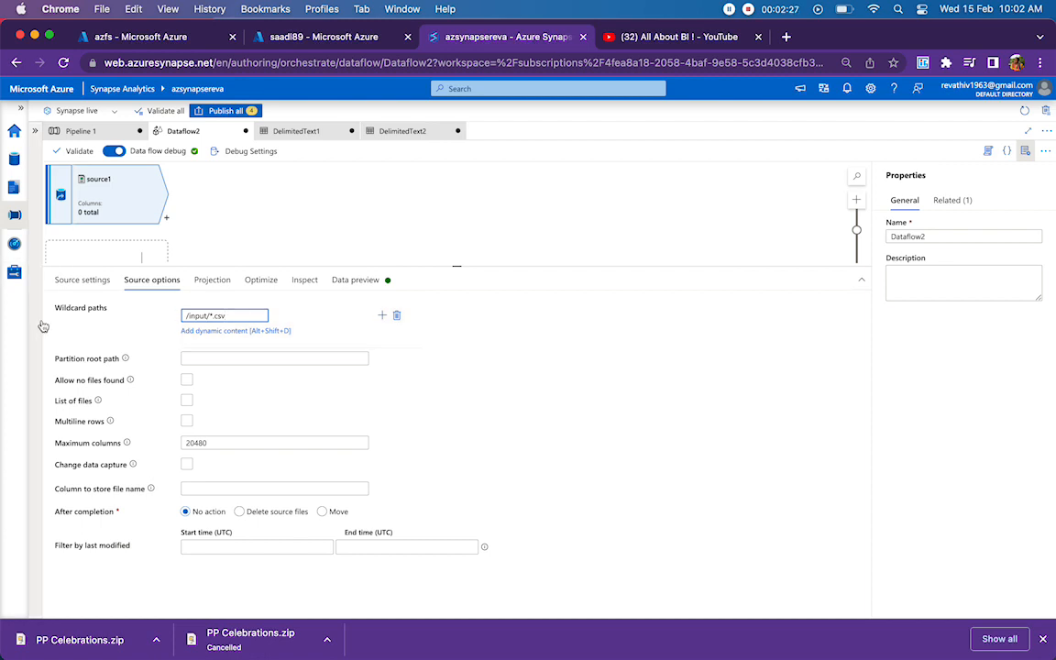
drag(52, 308, 111, 314)
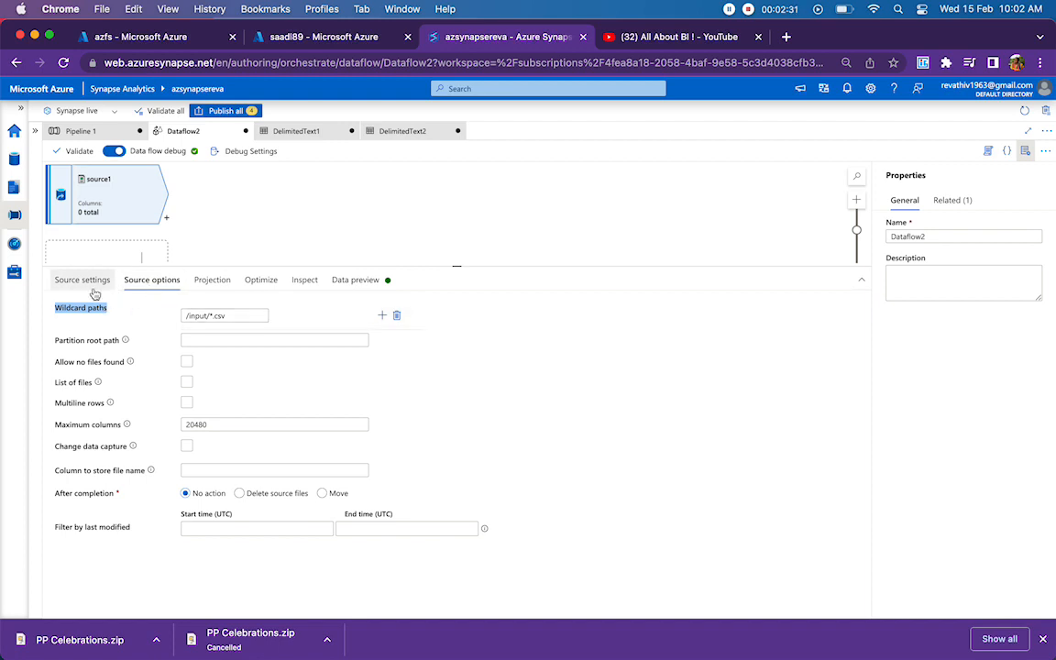
click(96, 282)
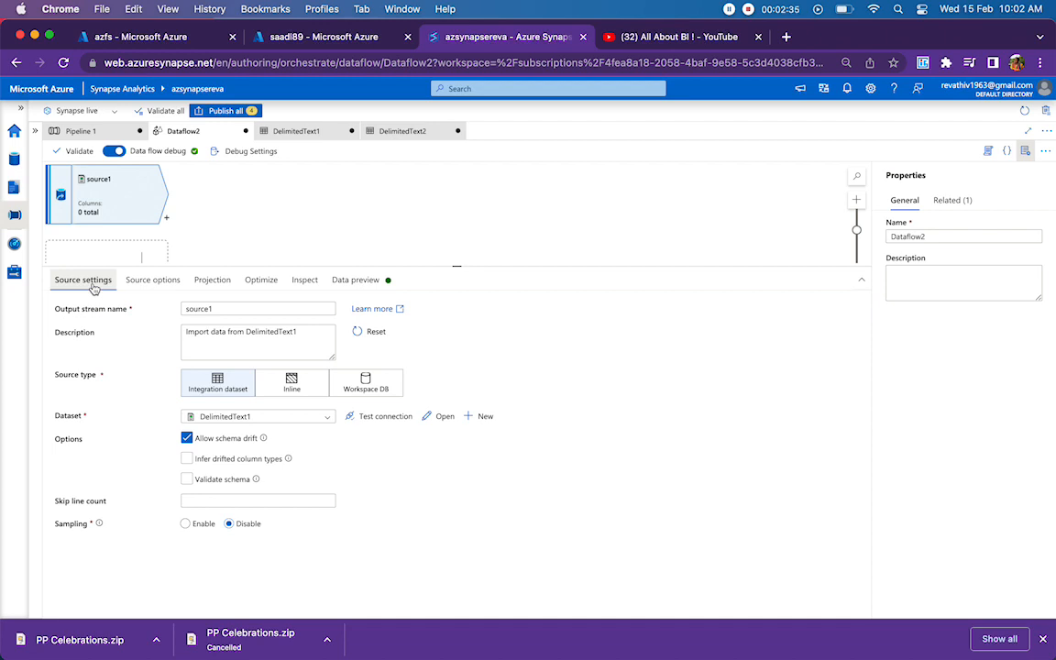
In the source options, set the column that stores the file name to filenamewithfolder
click(135, 287)
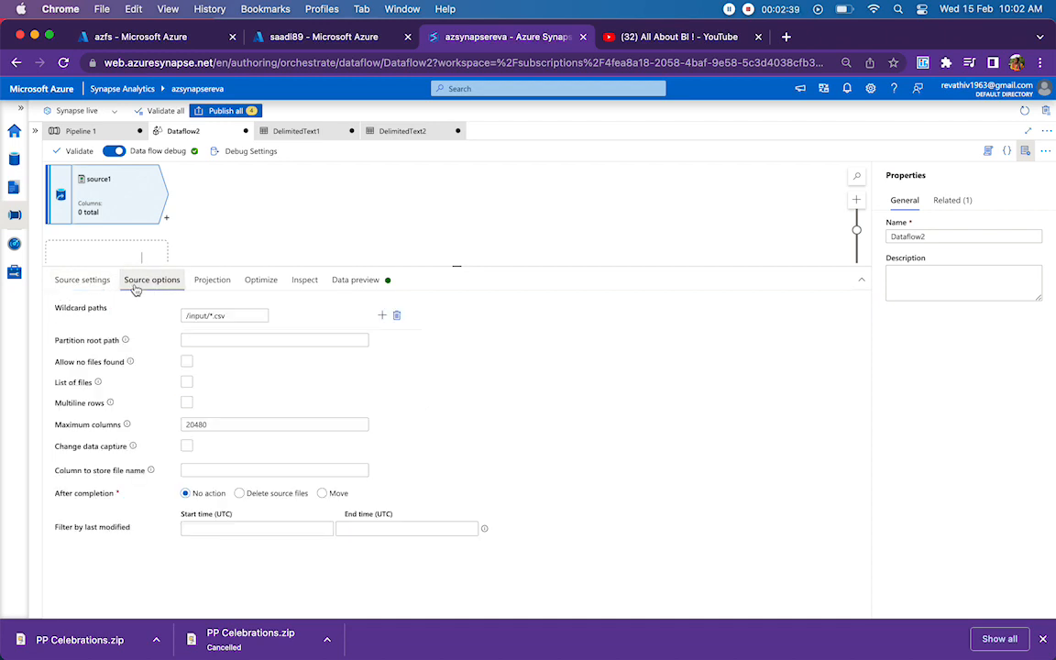
drag(229, 318, 210, 317)
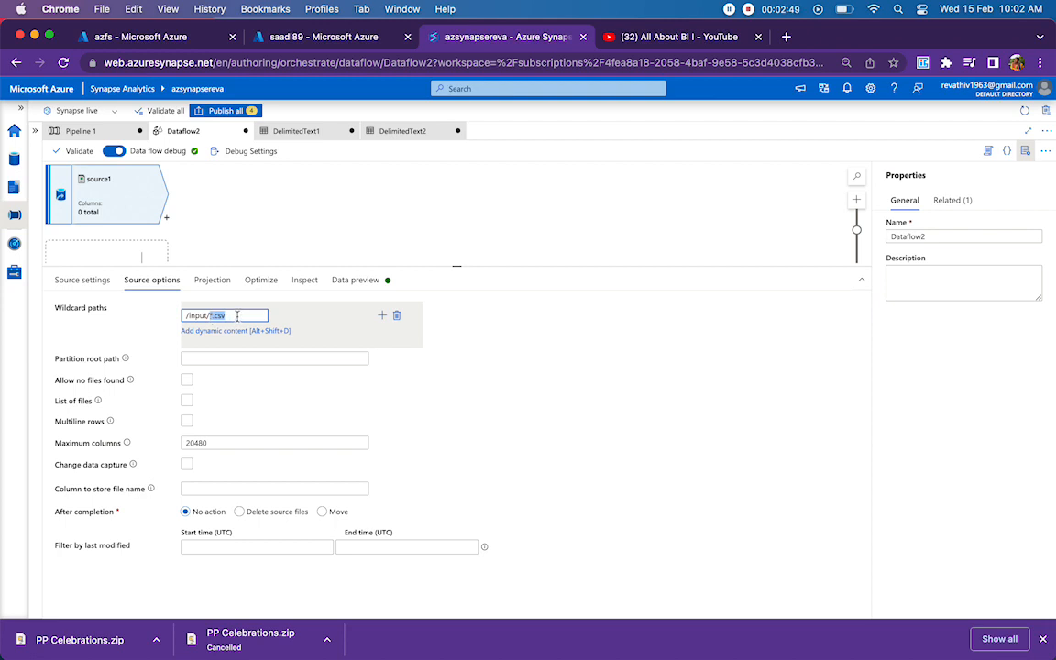
click(85, 303)
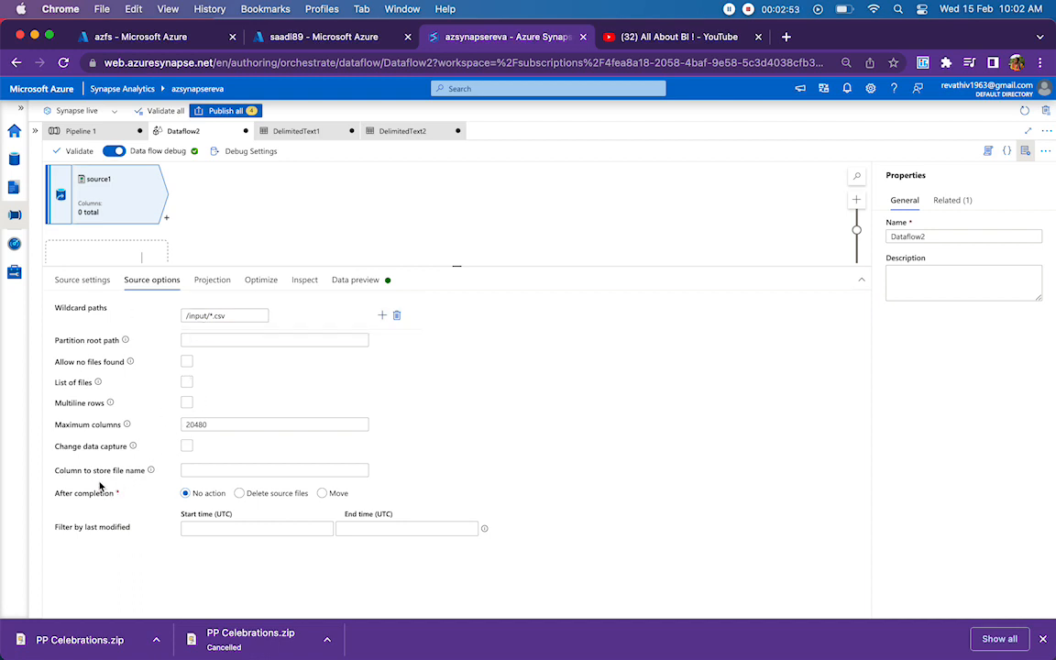
click(217, 469)
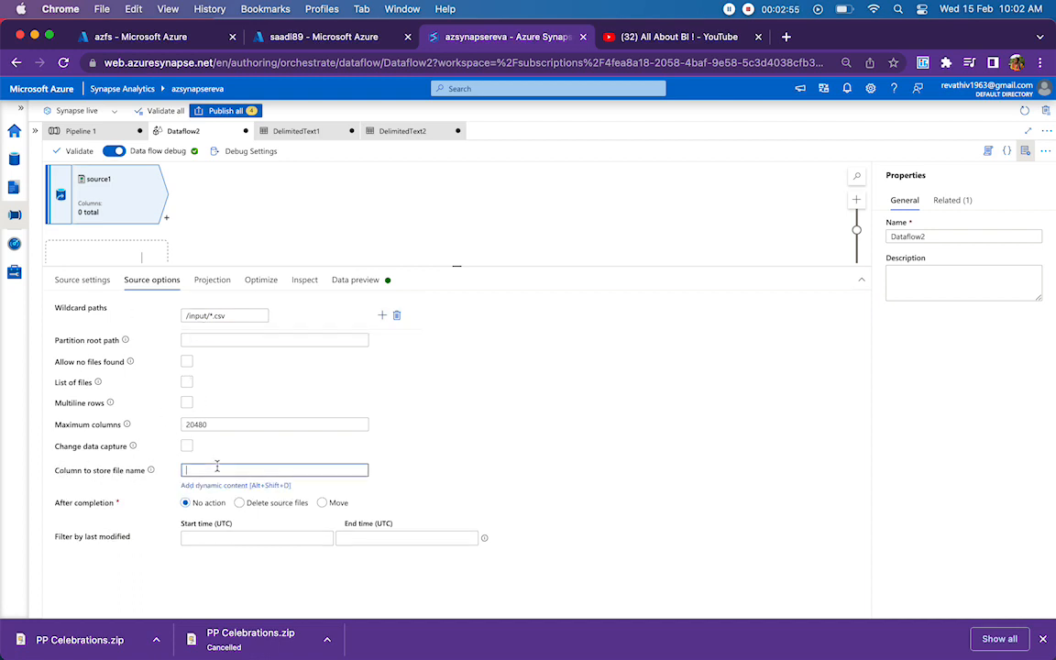
text(filenamewithfolder)
drag(254, 471, 104, 471)
click(102, 471)
Append a sample file path such as /input/test.out after filenamewithfolder, and erase it again
click(285, 469)
text(/input/test.out)
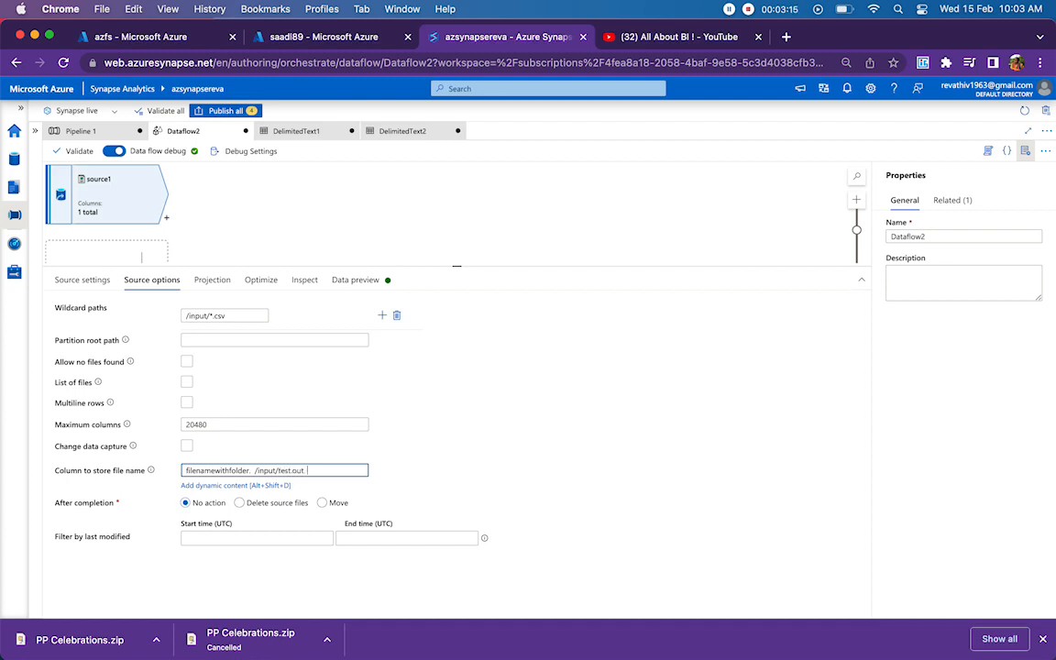
text(.)
key(Left)
key(Left)
key(Left)
key(Left)
key(Left)
key(Left)
text(out)
key(Right)
key(Right)
key(Right)
key(BackSpace)
key(BackSpace)
key(BackSpace)
key(BackSpace)
text(csv)
key(shift+Left)
key(shift+Left)
key(shift+Left)
key(shift+Left)
key(shift+Left)
key(shift+Left)
key(shift+Left)
key(shift+Left)
key(shift+Left)
key(shift+Left)
key(shift+Left)
key(shift+Left)
key(shift+Left)
key(shift+Left)
key(shift+Left)
key(shift+Left)
key(shift+Left)
key(shift+Left)
double_click(268, 470)
drag(280, 470, 332, 471)
key(BackSpace)
key(BackSpace)
key(BackSpace)
key(BackSpace)
key(BackSpace)
key(BackSpace)
key(BackSpace)
key(BackSpace)
key(BackSpace)
key(BackSpace)
key(BackSpace)
Add a Derived Column transformation after source1, and return to the source's options
click(166, 217)
text(der)
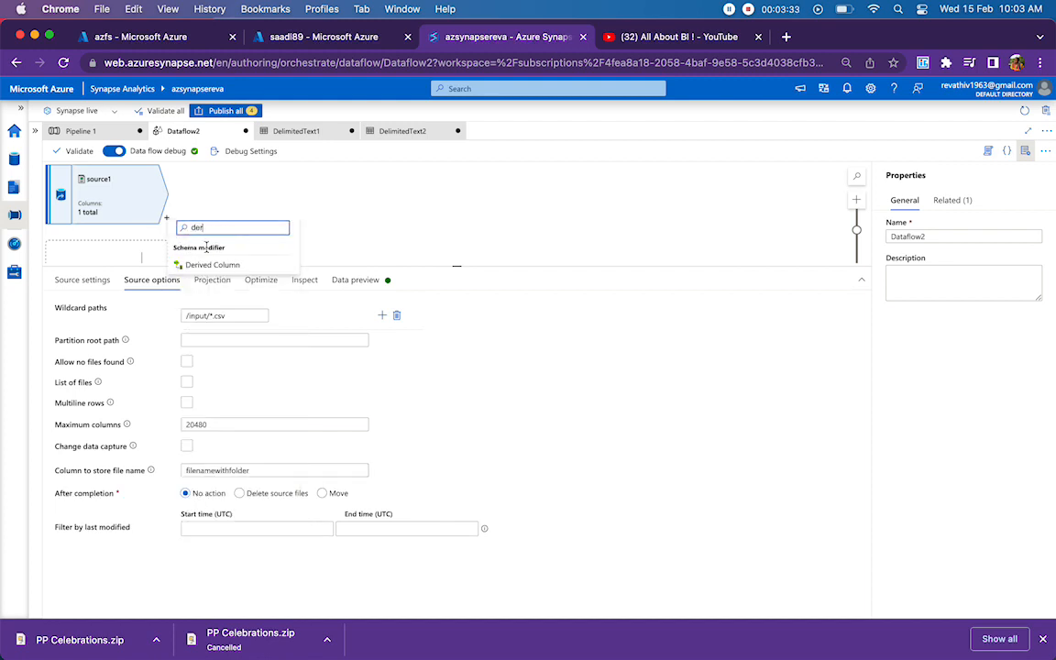
key(Return)
click(82, 214)
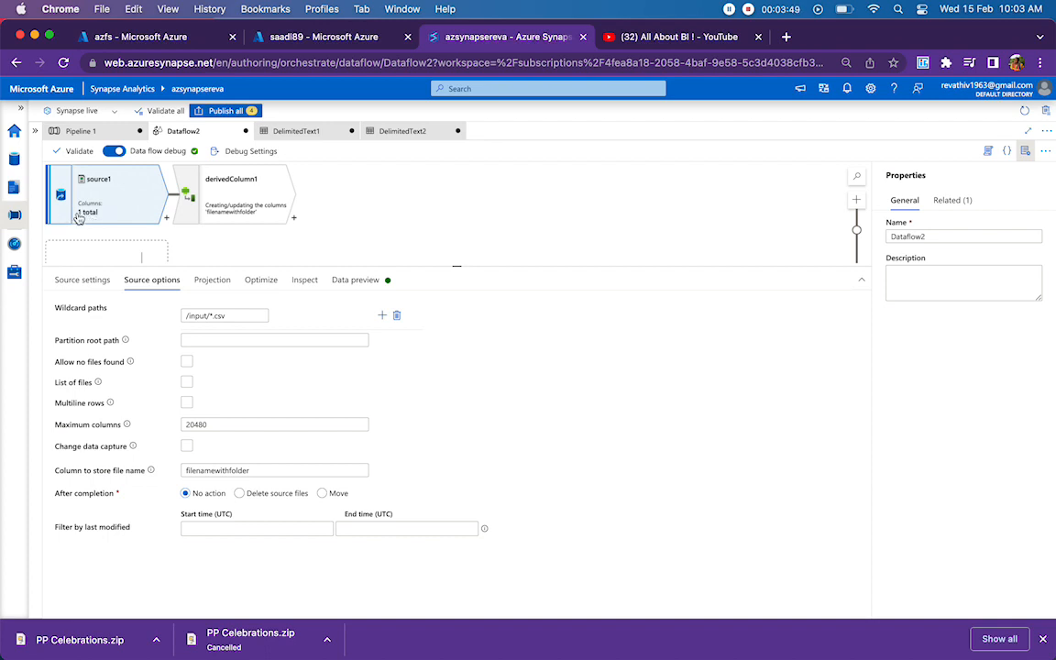
Choose filenamewithfolder as the column of derivedColumn1 and open the expression builder for it
click(213, 204)
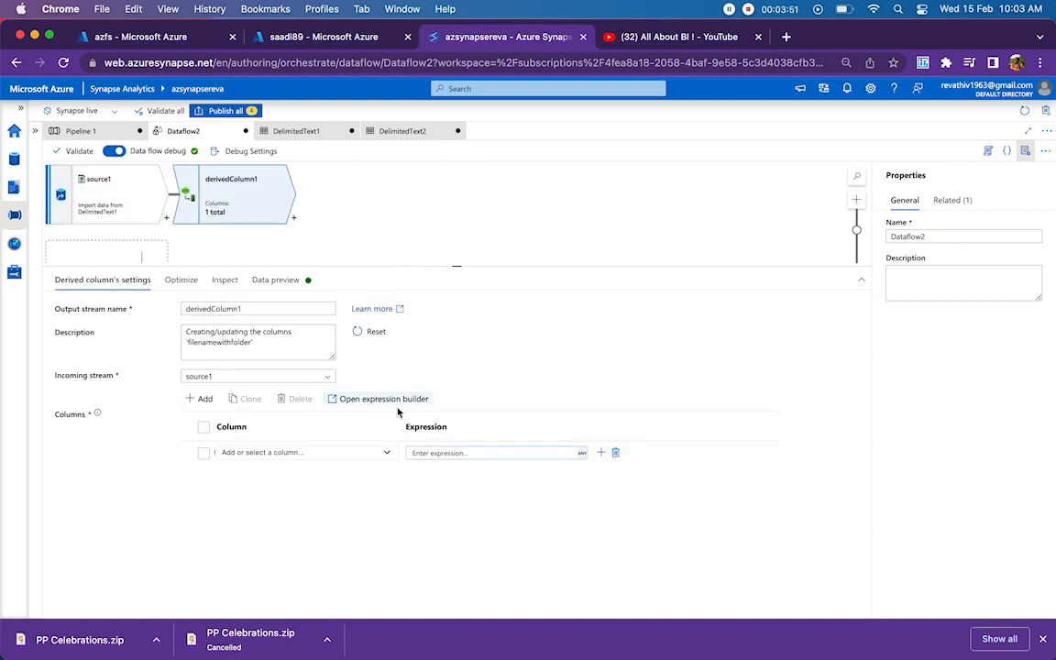
click(391, 455)
click(341, 475)
click(431, 453)
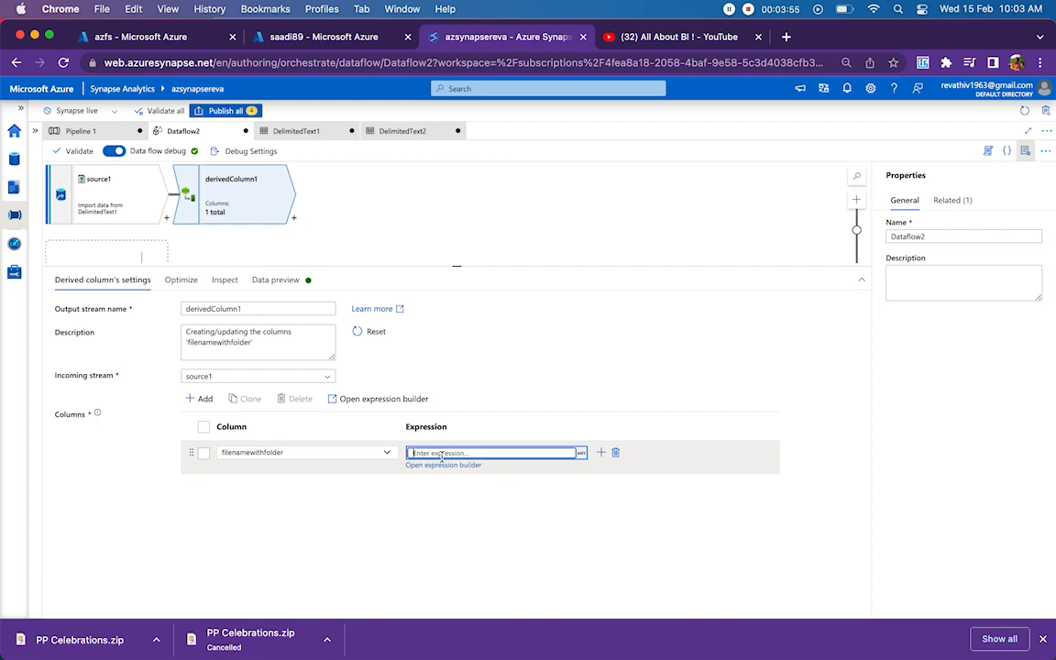
click(439, 466)
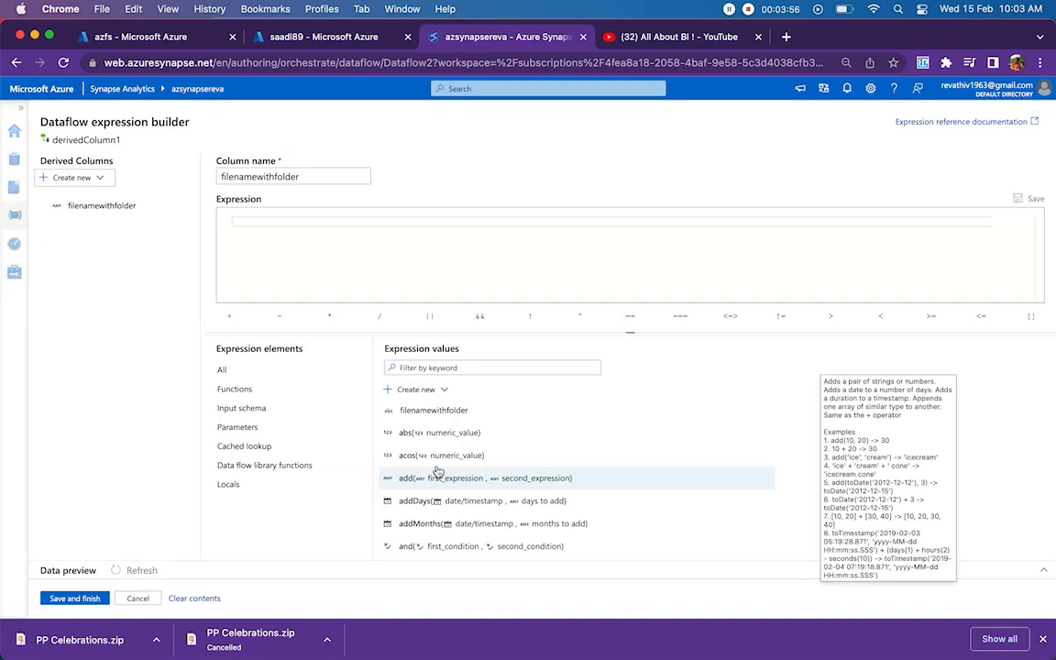
Build the expression split(filenamewithfolder,'/')[3] for the filenamewithfolder column
click(449, 412)
double_click(234, 221)
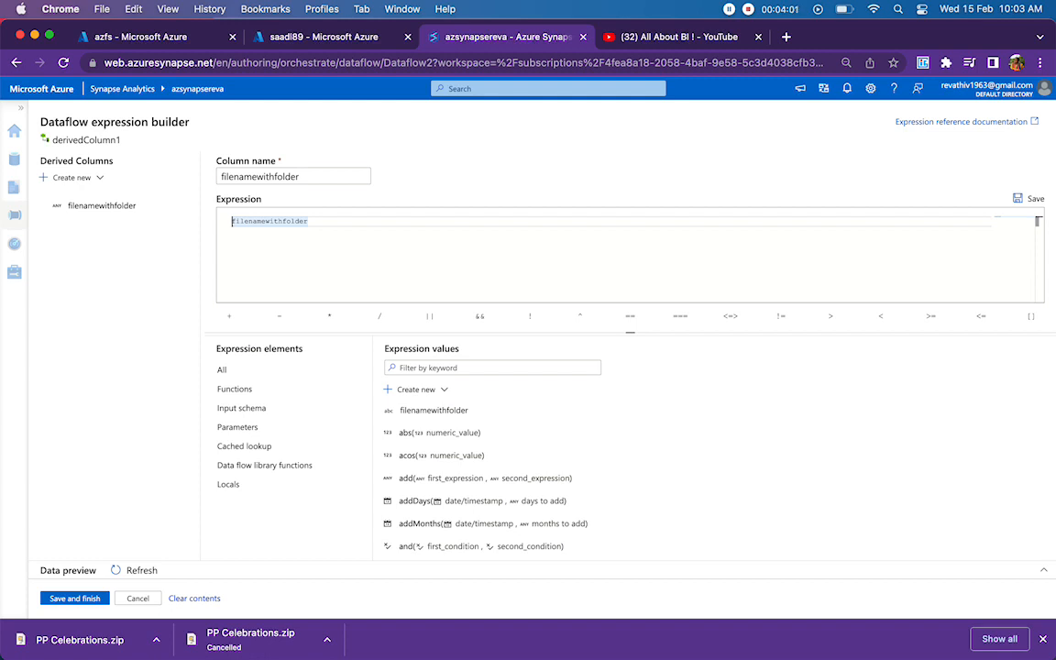
click(232, 221)
text(split()
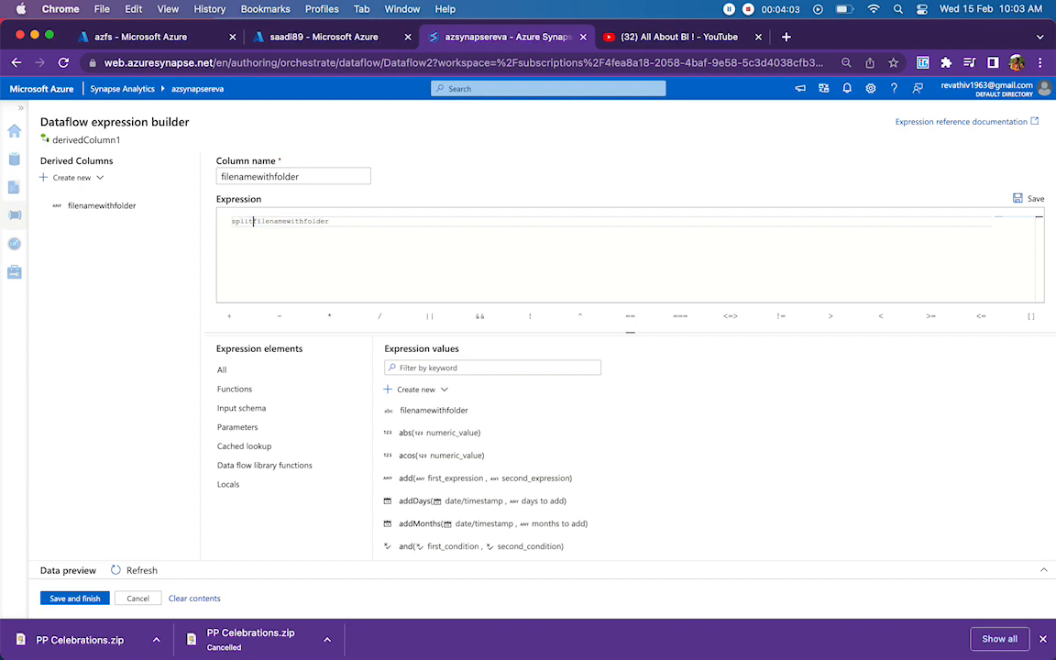
click(361, 229)
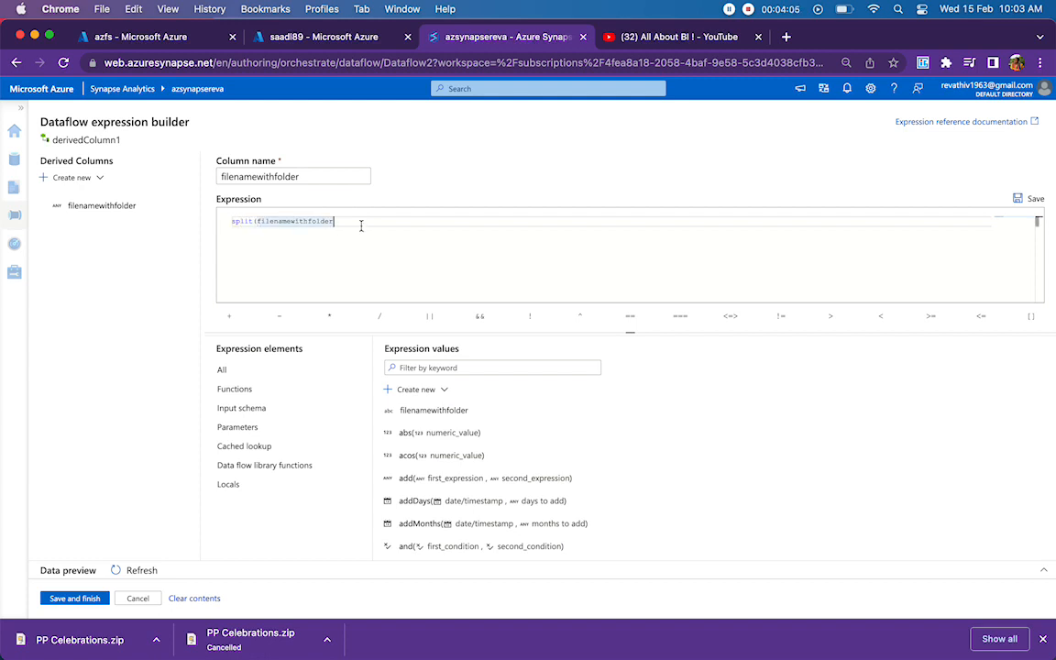
text(,'/')
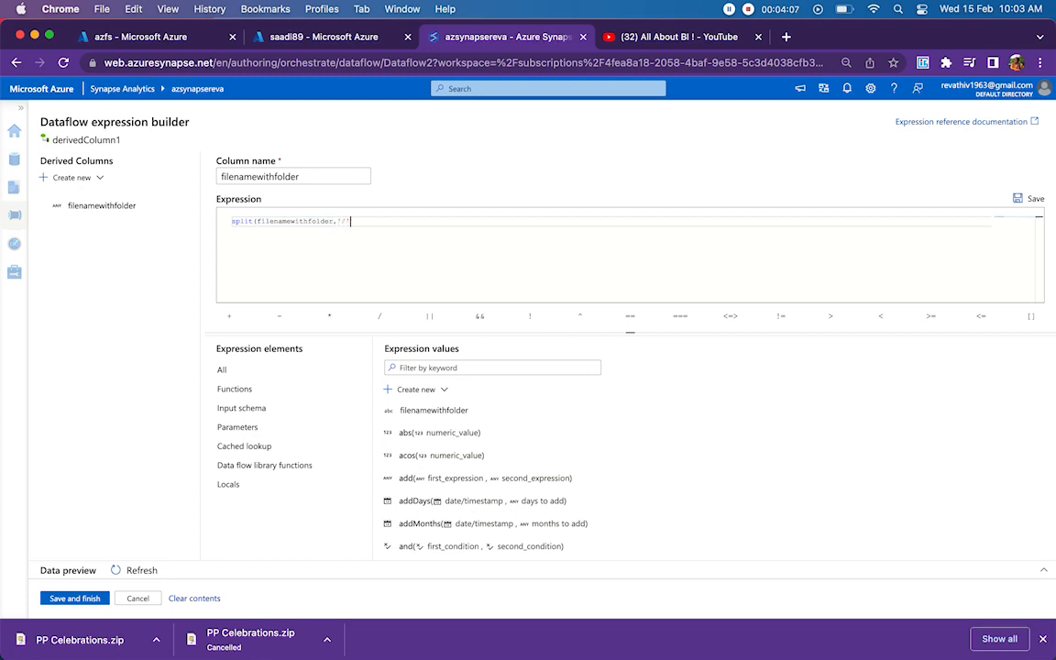
text()[])
Write the sample path /input/test.csv and its parts "", input and test.csv below the expression, and delete these notes
key(Return)
key(Return)
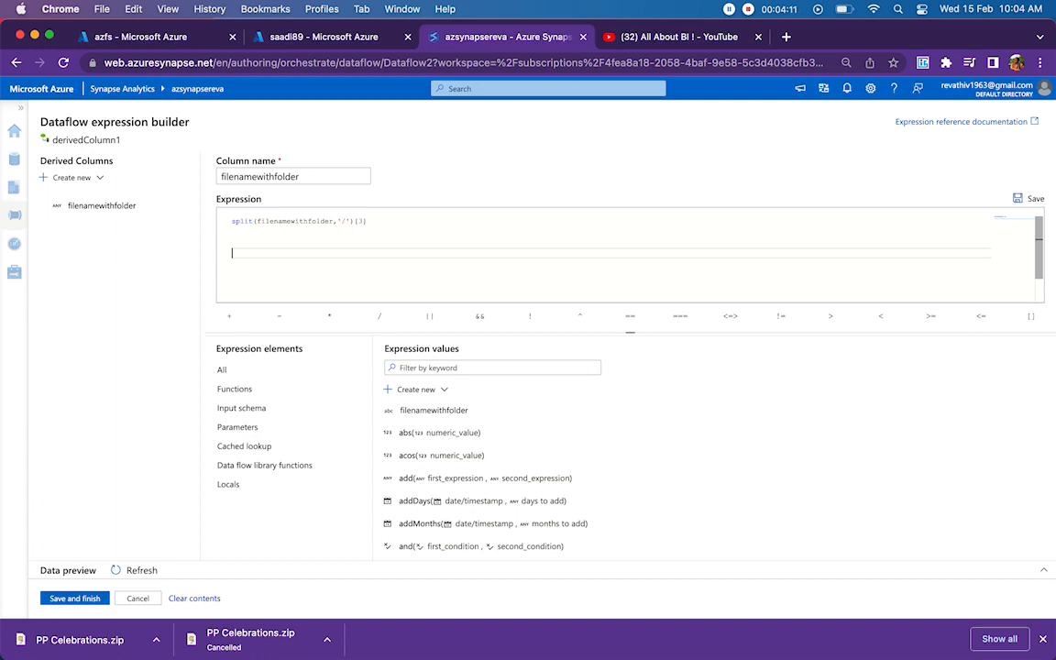
double_click(316, 217)
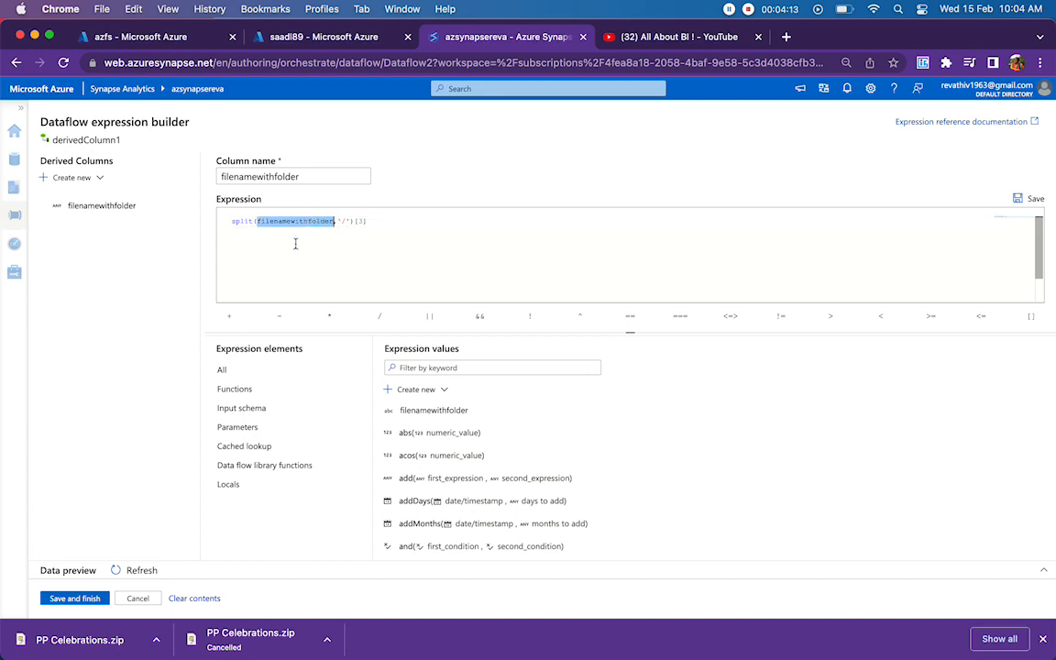
click(294, 245)
text(i)
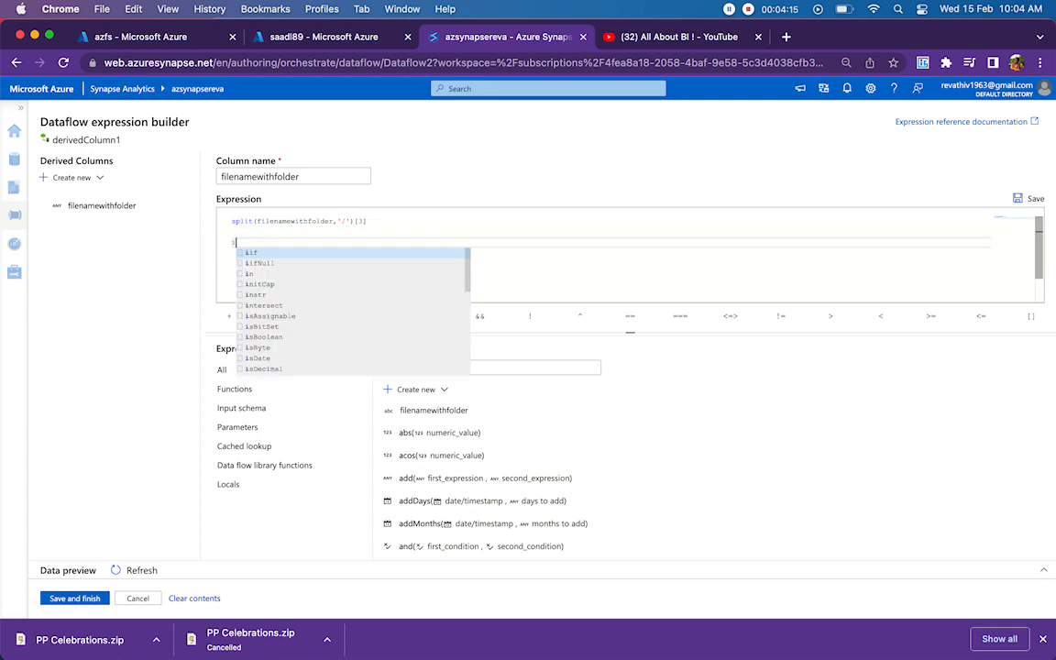
key(BackSpace)
text(/inpu)
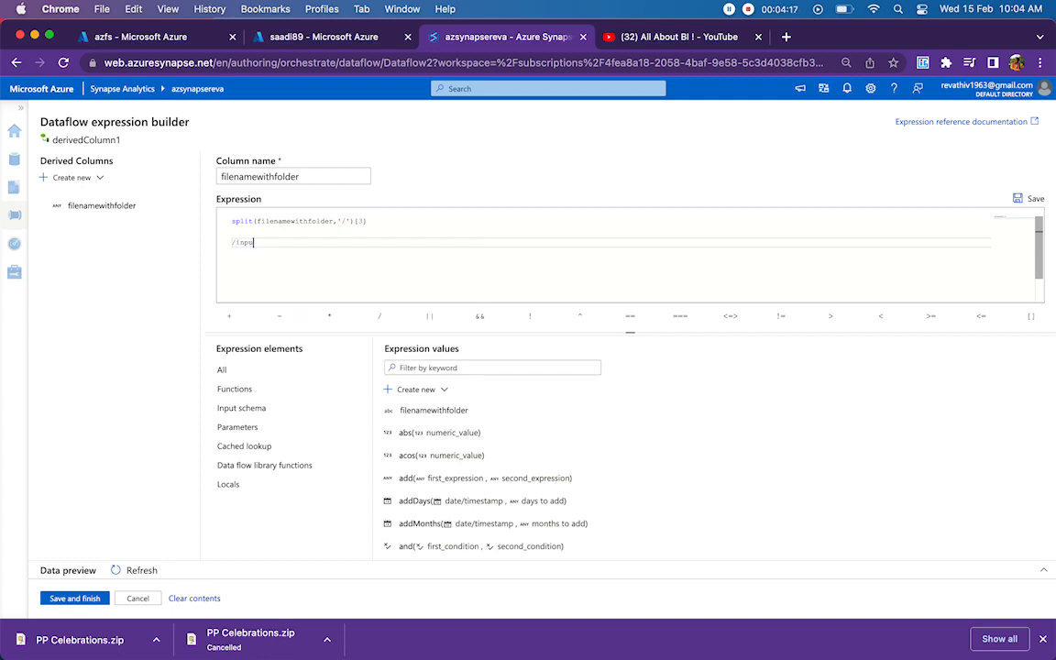
text(t/test)
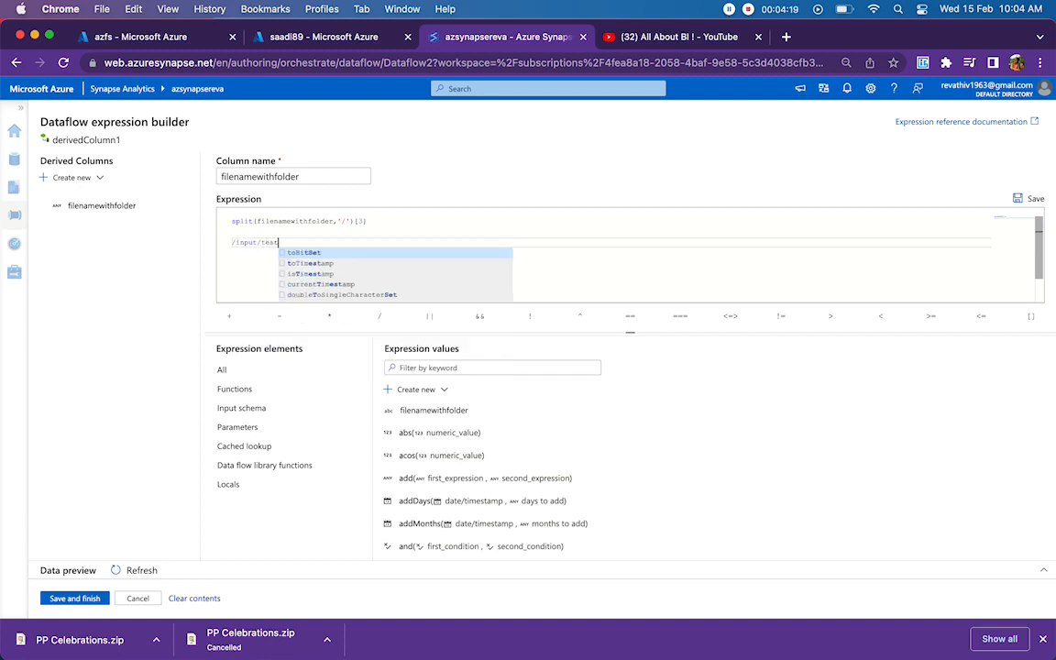
text(.csv)
key(Return)
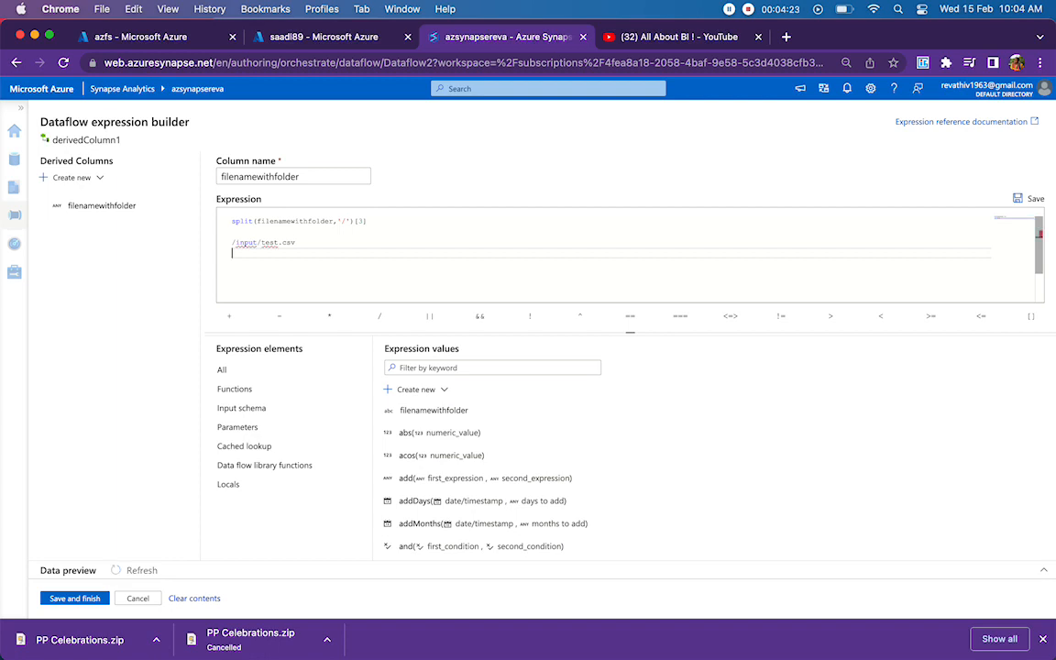
text("")
key(Return)
text(i)
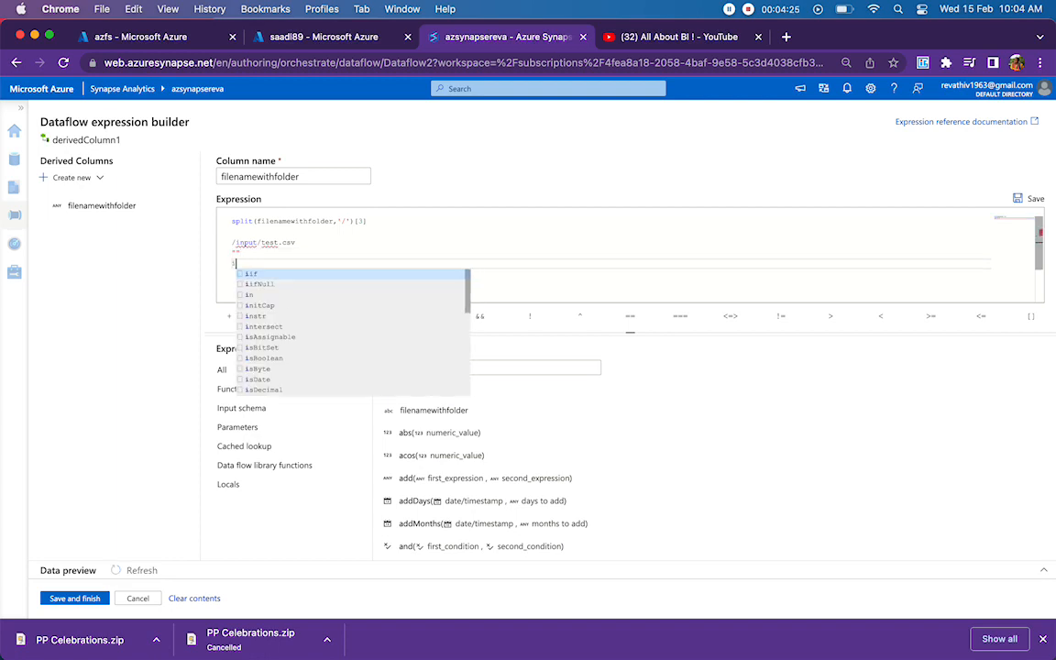
text(nput)
key(Return)
text(te)
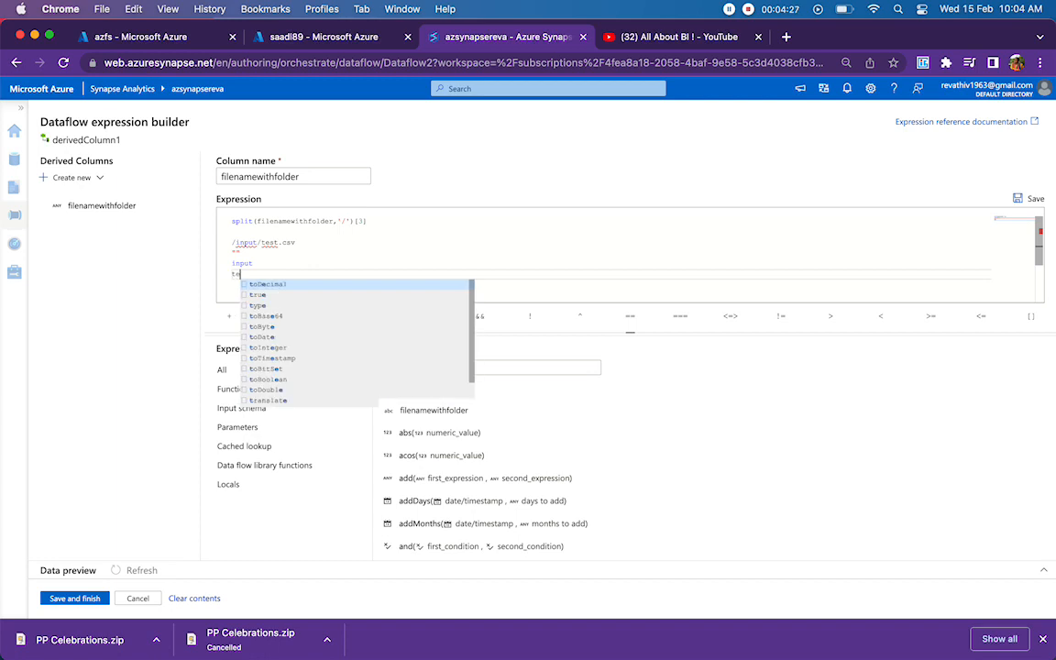
text(st.csv)
key(Up)
key(Up)
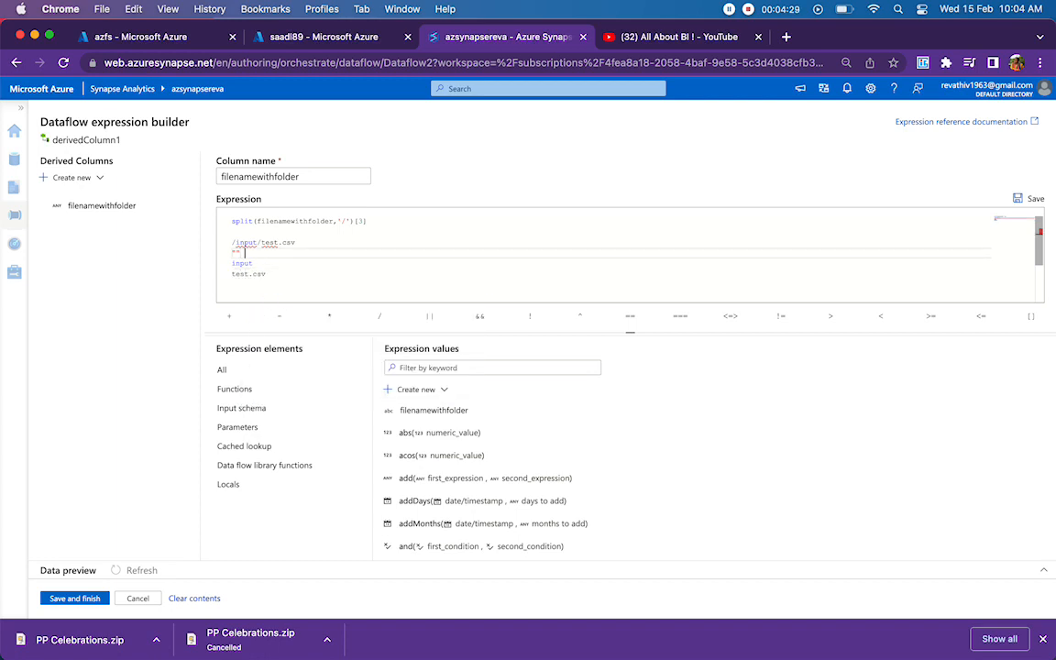
key(Down)
key(Right)
key(Left)
key(Left)
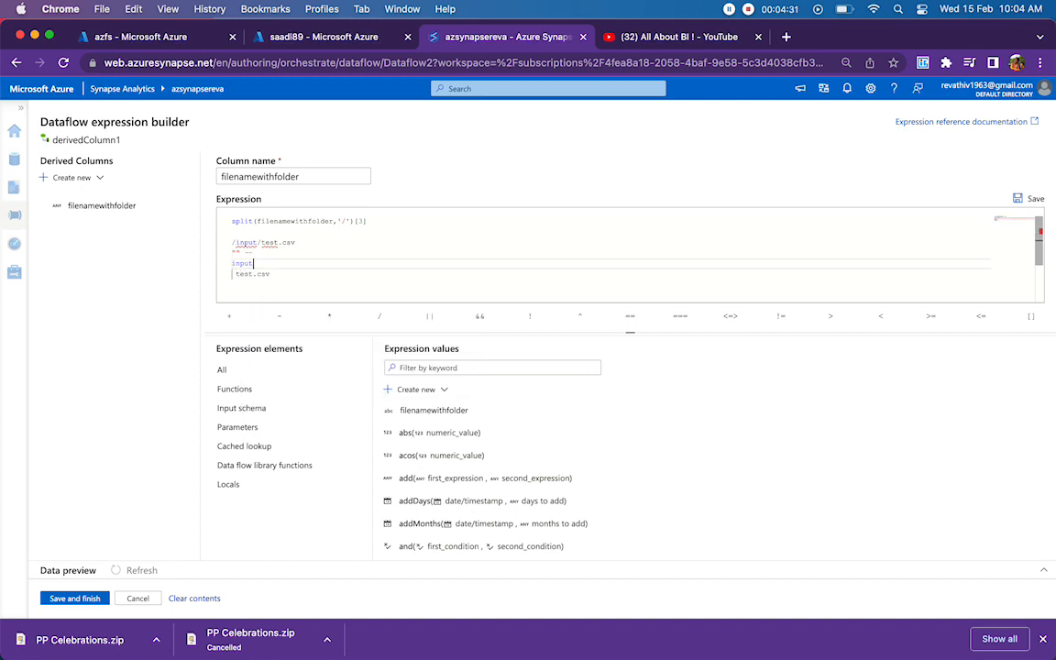
key(Right)
key(Right)
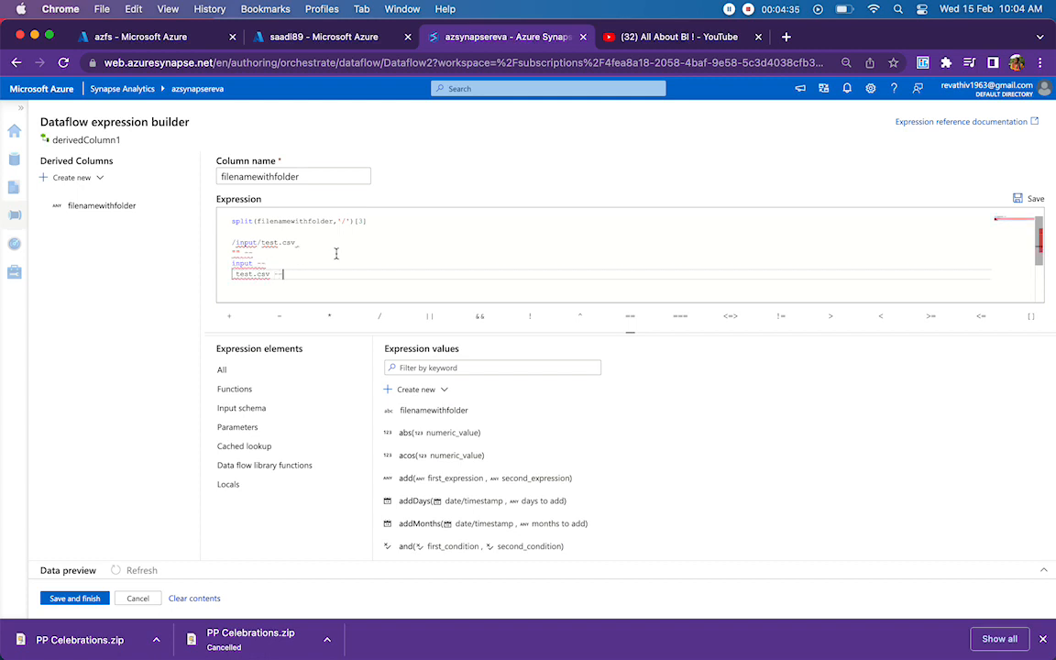
drag(283, 271, 219, 235)
key(BackSpace)
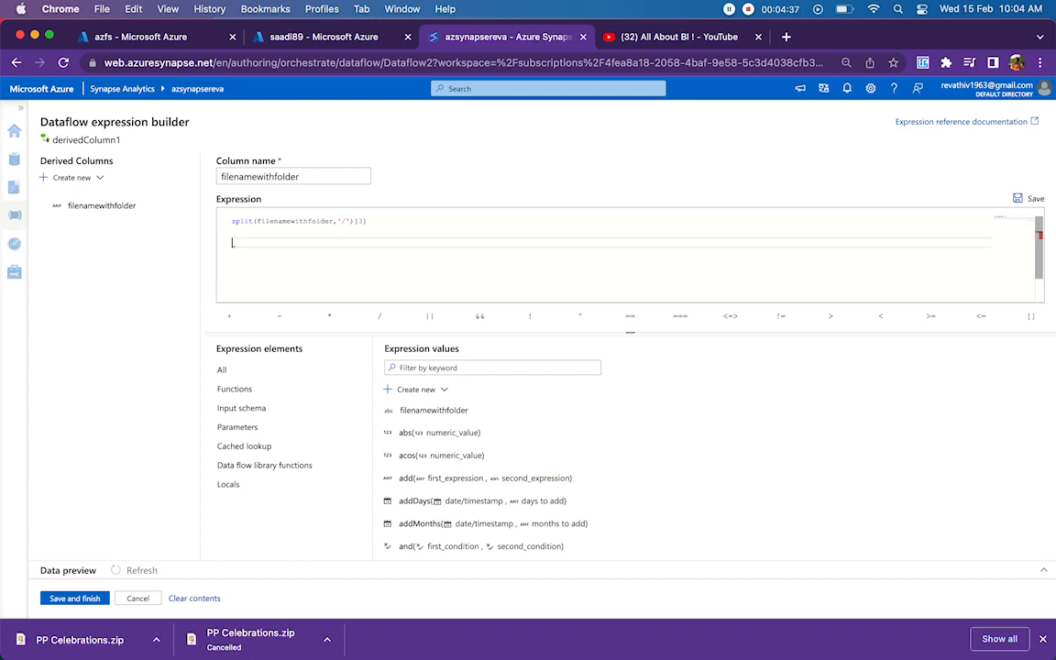
key(BackSpace)
key(BackSpace)
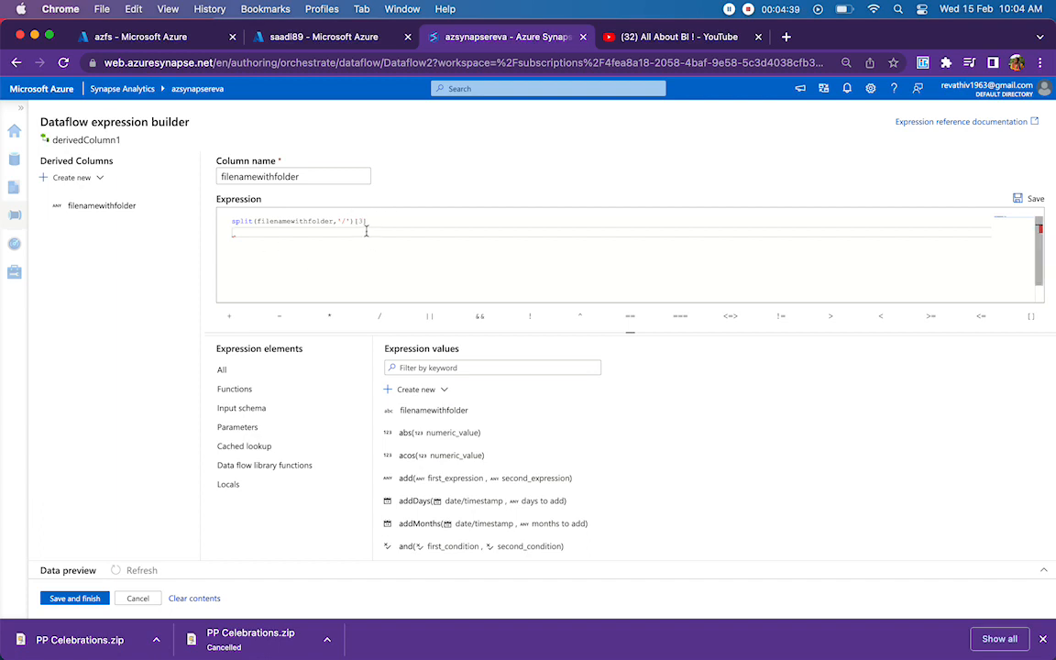
Refresh the data preview to compare the output file names with the source paths, and save the expression
drag(368, 221, 338, 222)
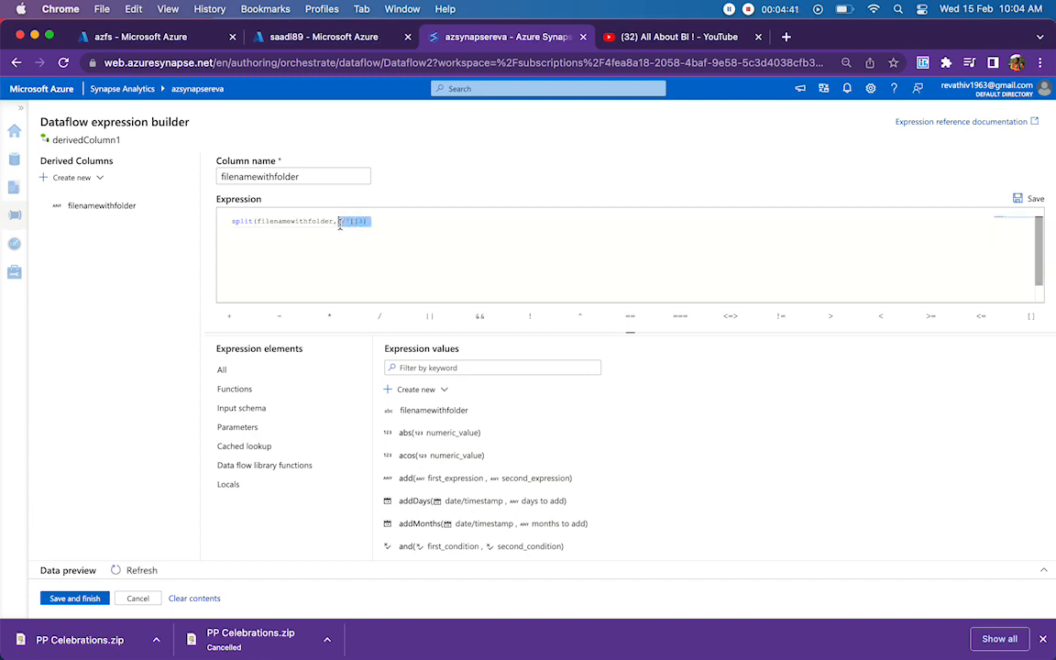
click(348, 230)
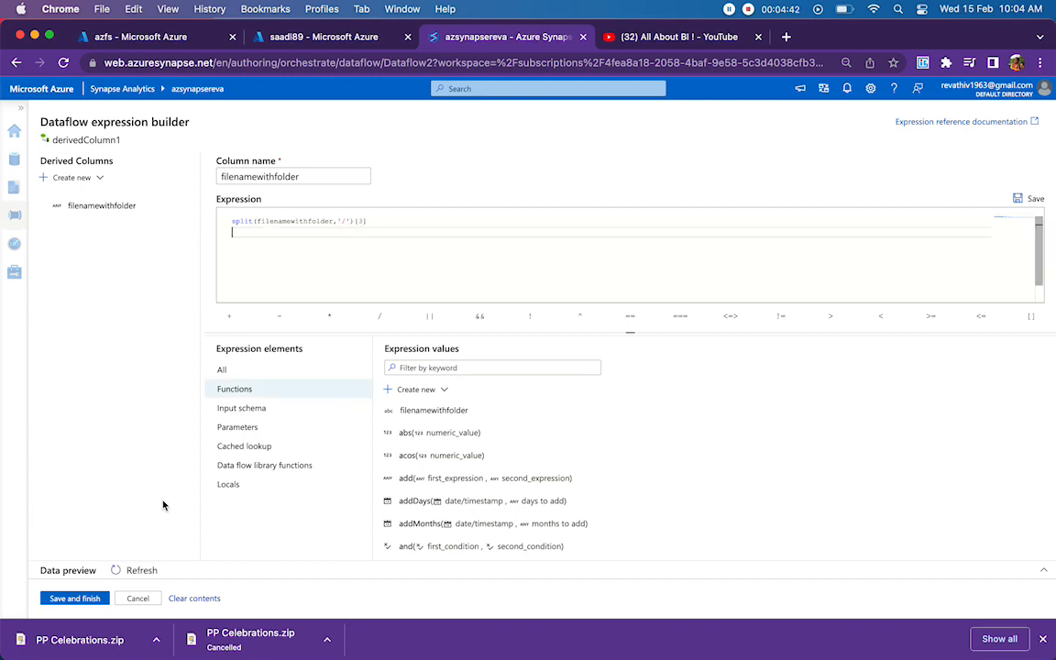
click(130, 570)
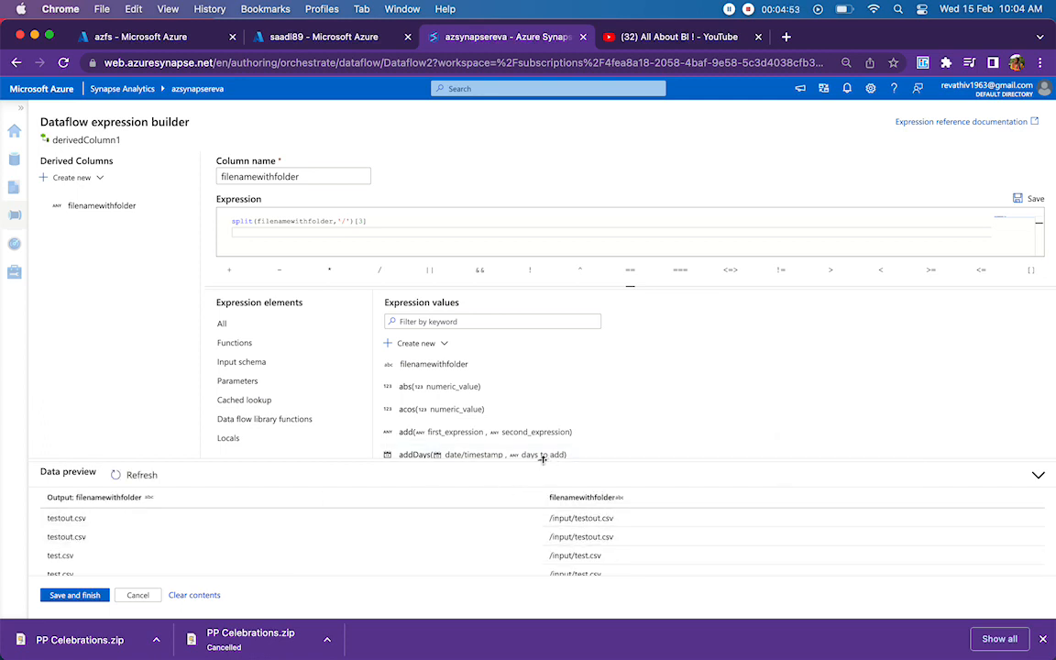
scroll(543, 458, down, 3)
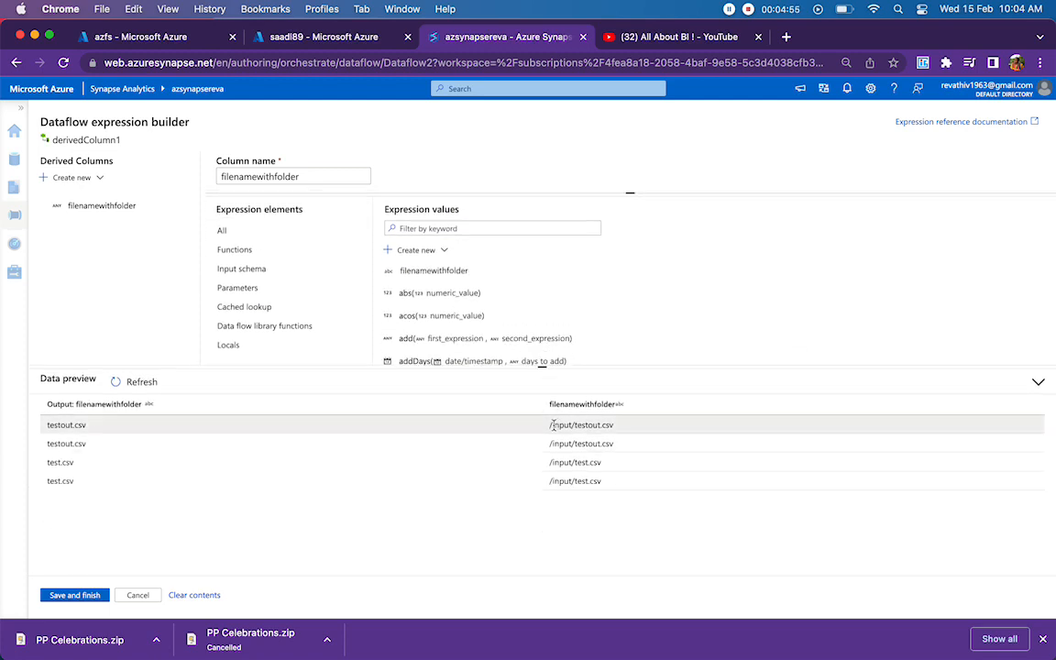
drag(553, 425, 647, 427)
drag(79, 425, 54, 425)
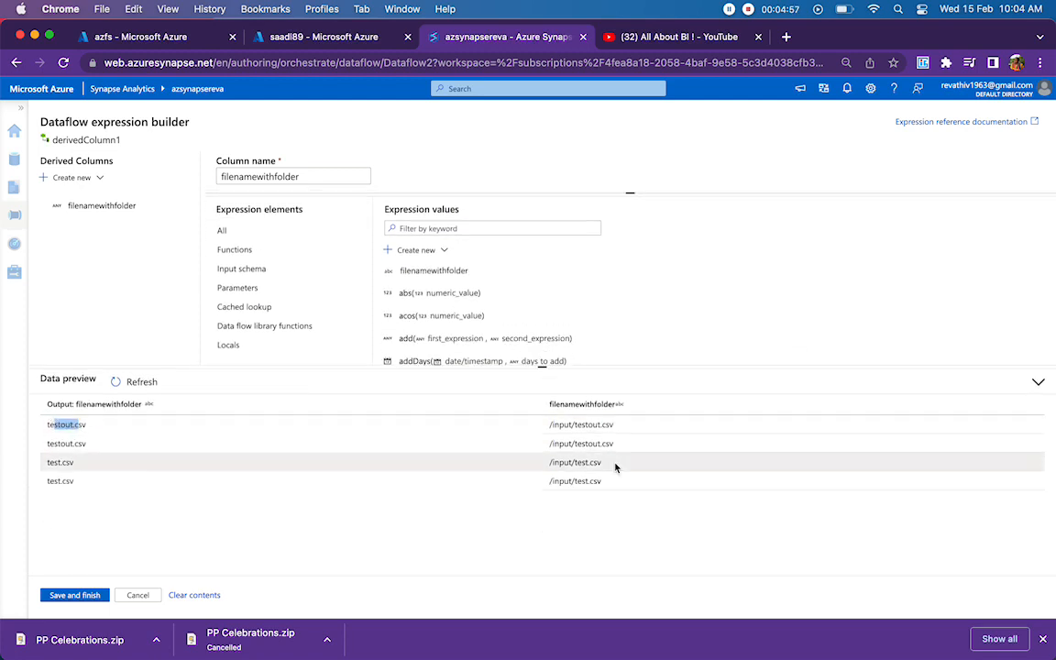
drag(615, 468, 16, 469)
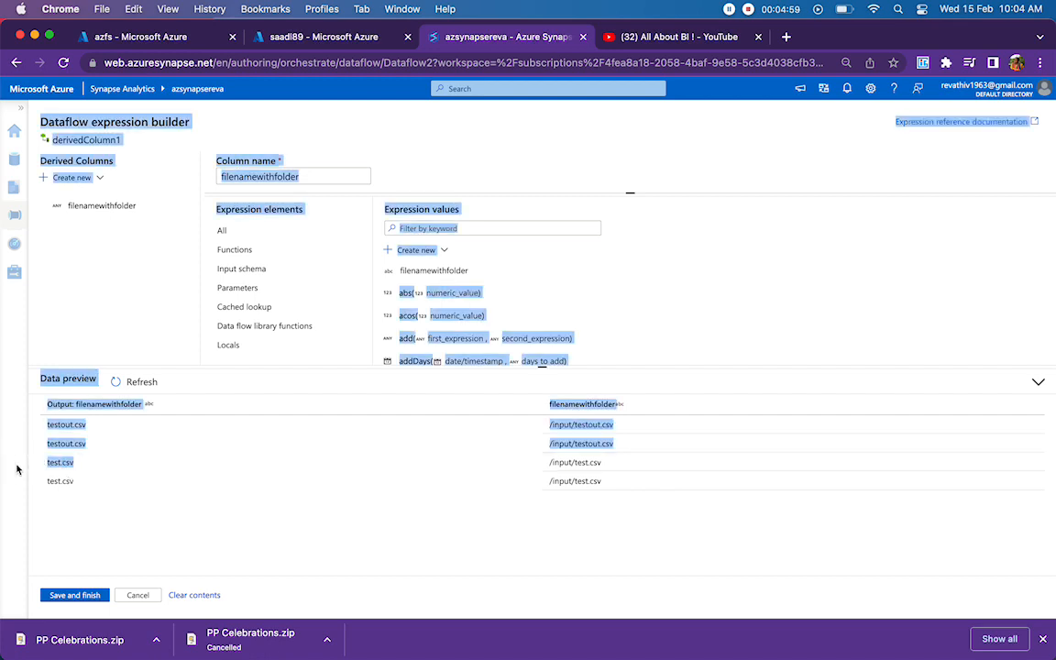
click(61, 466)
click(79, 595)
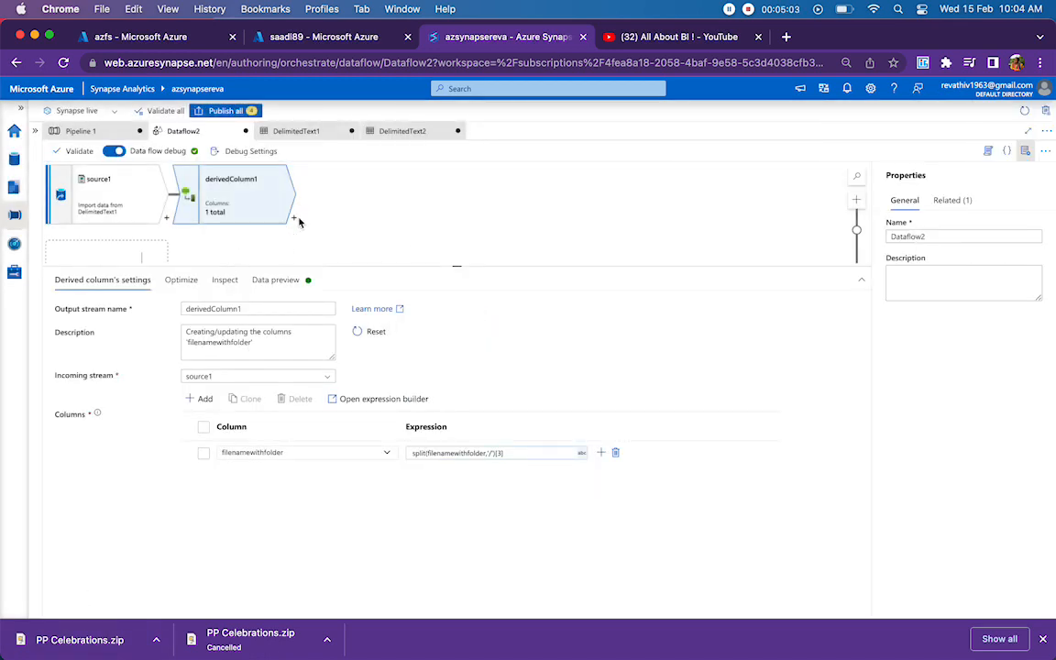
Add a sink after derivedColumn1 and set its dataset to DelimitedText2
click(294, 219)
text(sink)
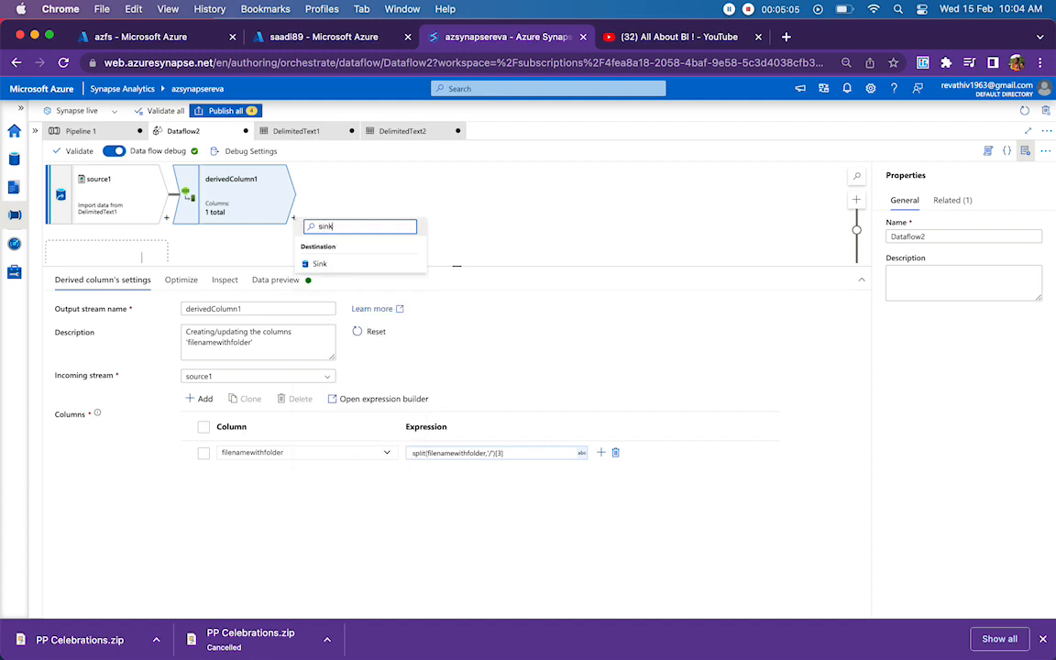
click(320, 264)
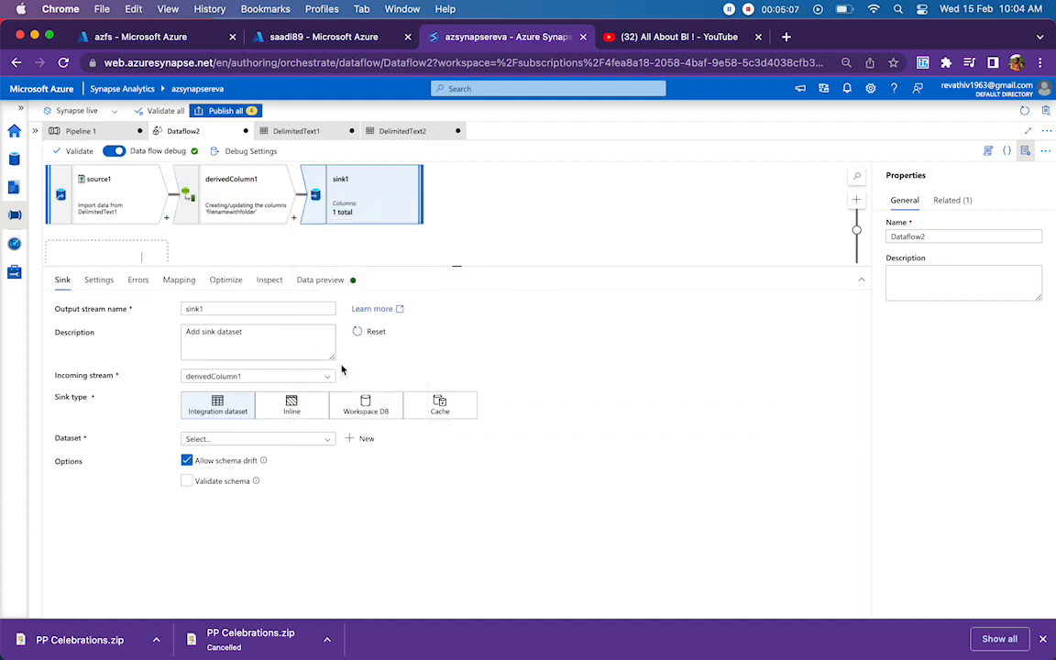
click(287, 440)
click(276, 533)
Open the sink's DelimitedText2 dataset and check its file path and first-row-as-header setting
click(444, 439)
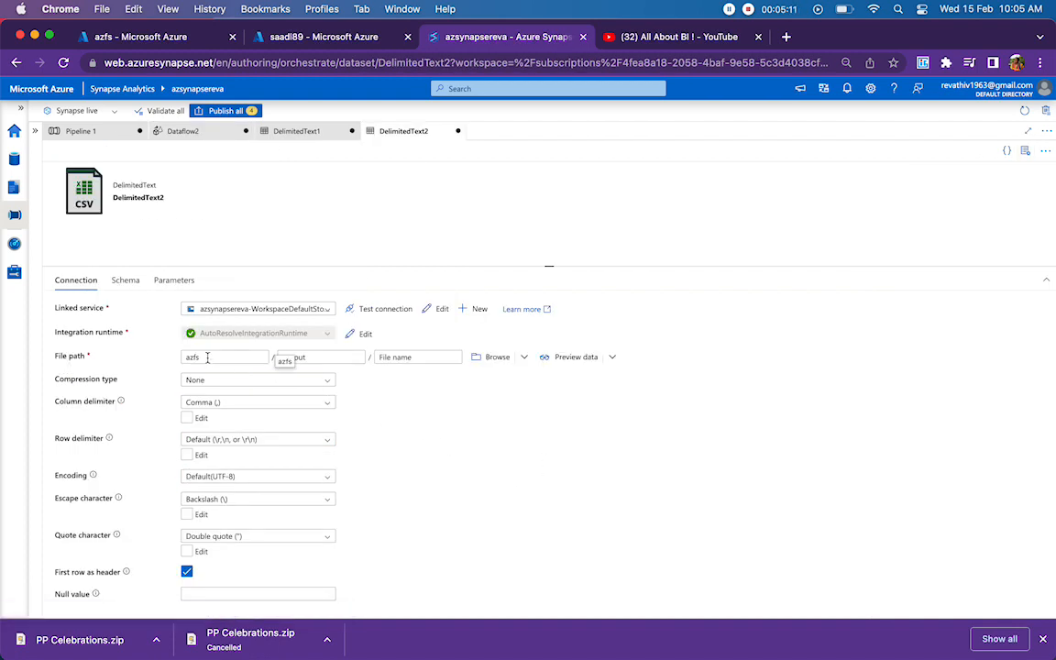
double_click(207, 357)
double_click(312, 357)
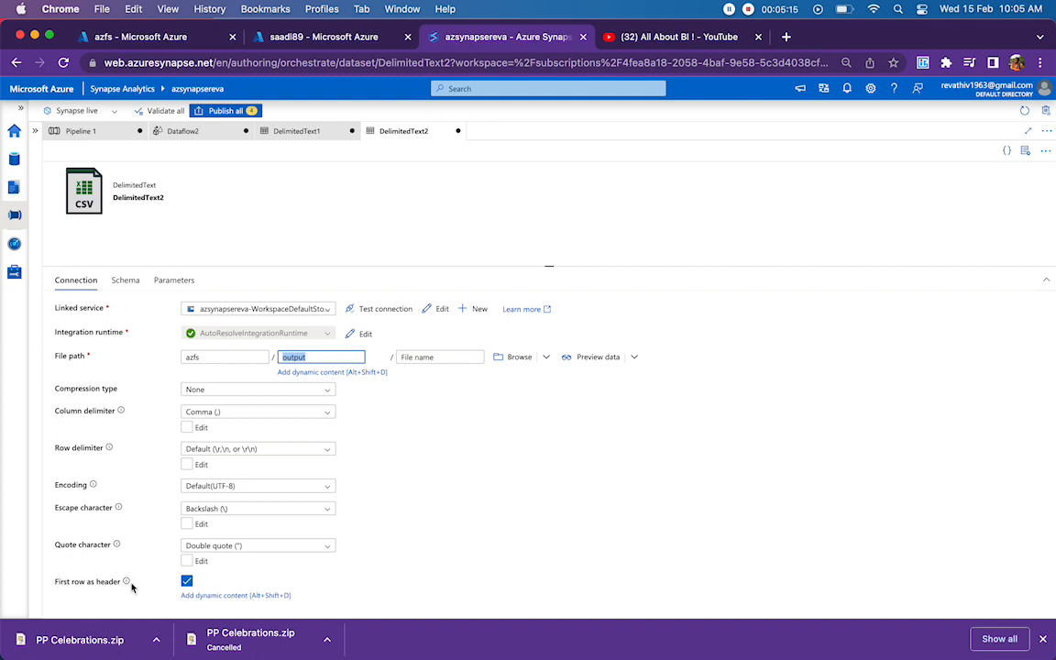
click(186, 582)
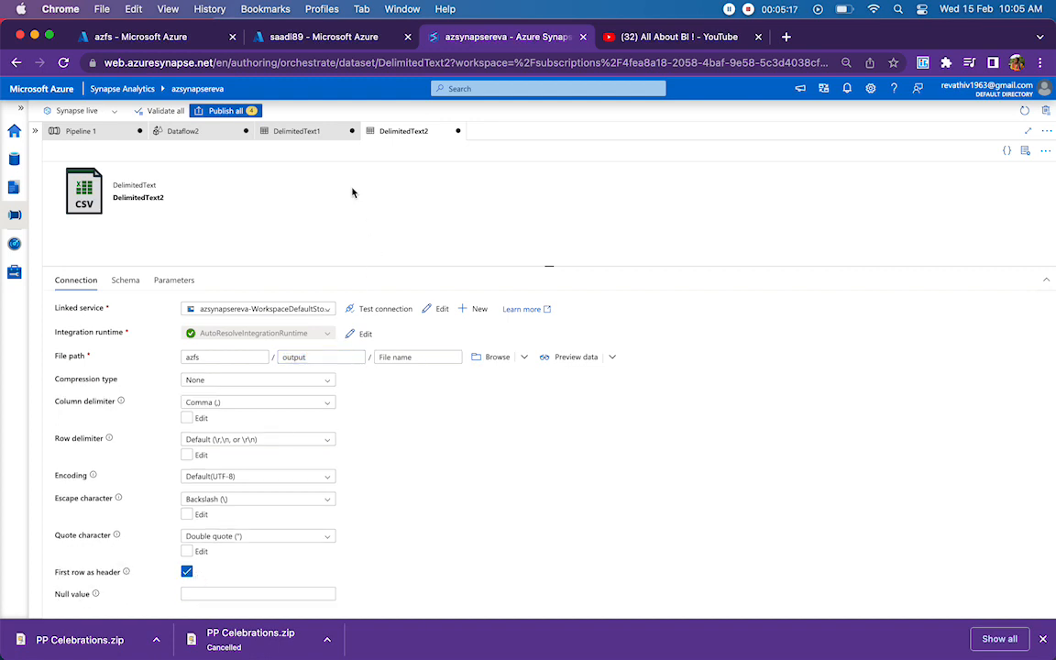
Return to Dataflow2, check the column mapping of sink1, and go to Pipeline 1
click(183, 131)
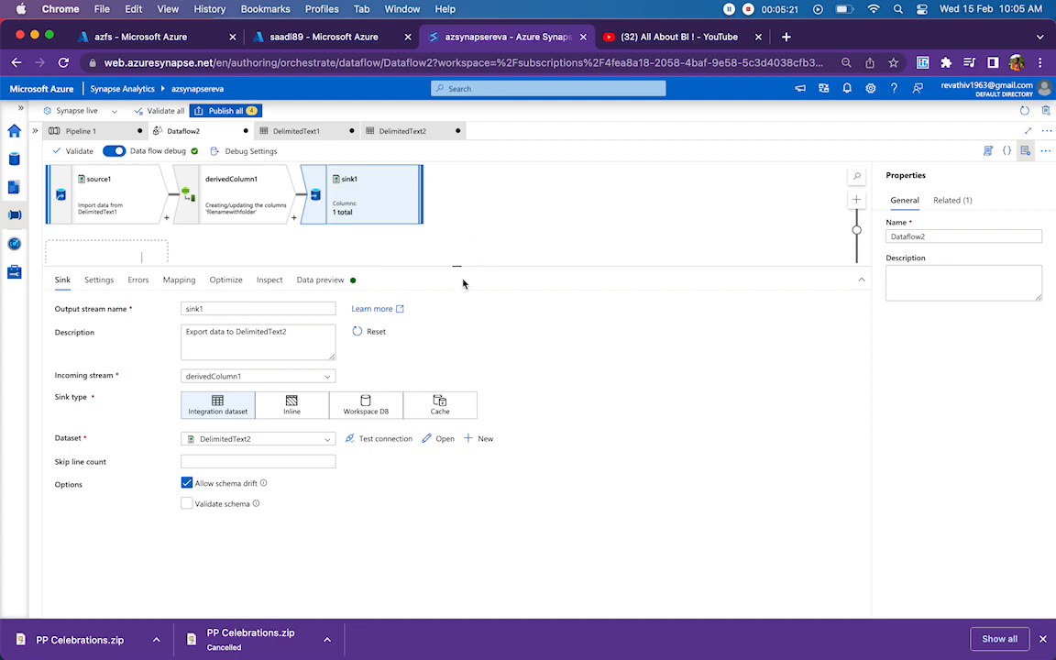
click(181, 278)
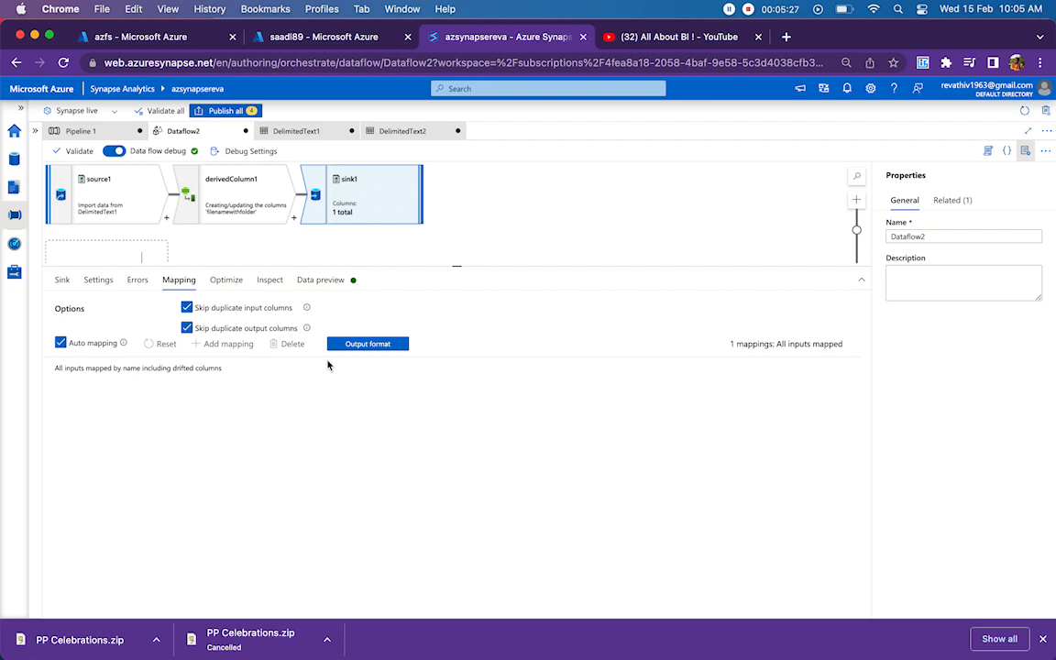
click(92, 133)
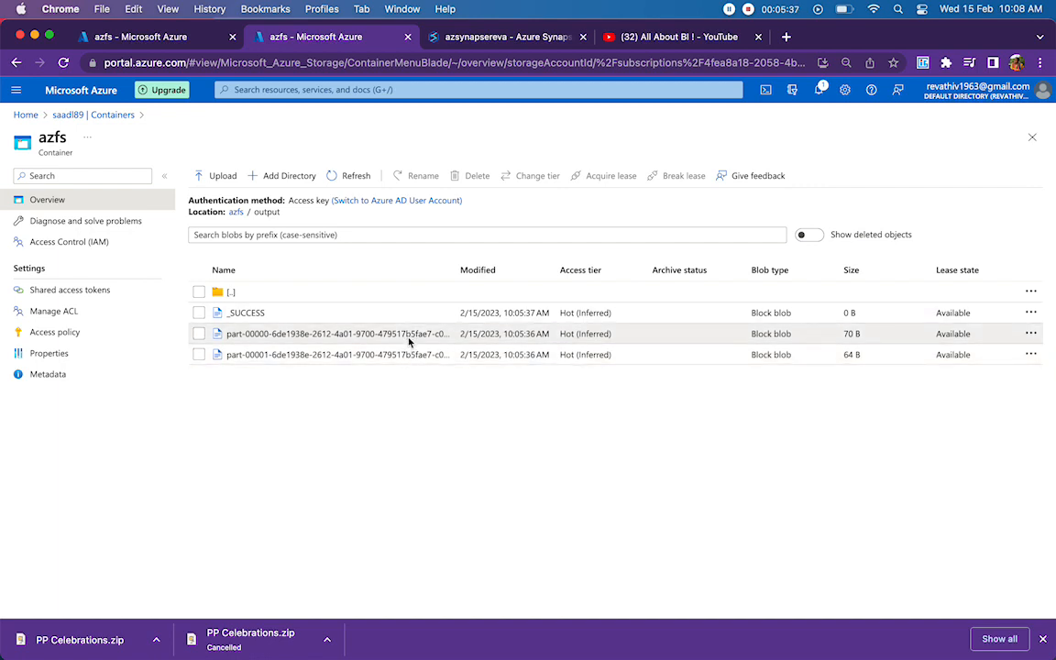
Widen the blob name column in the output folder, open the part-00000 CSV file's contents, and examine its header and rows
double_click(269, 212)
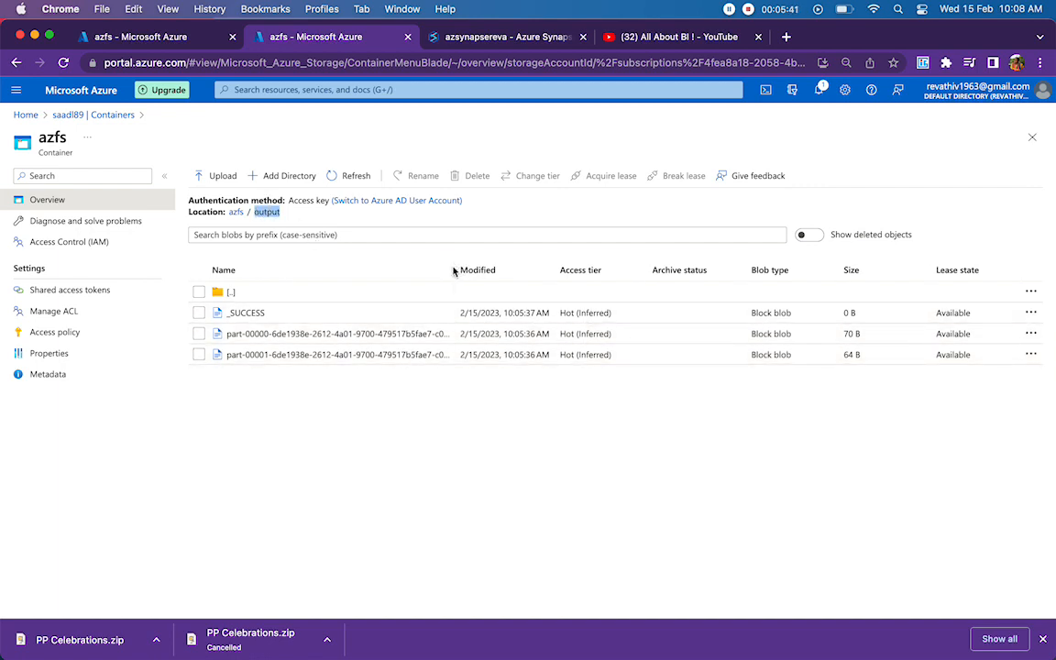
double_click(511, 268)
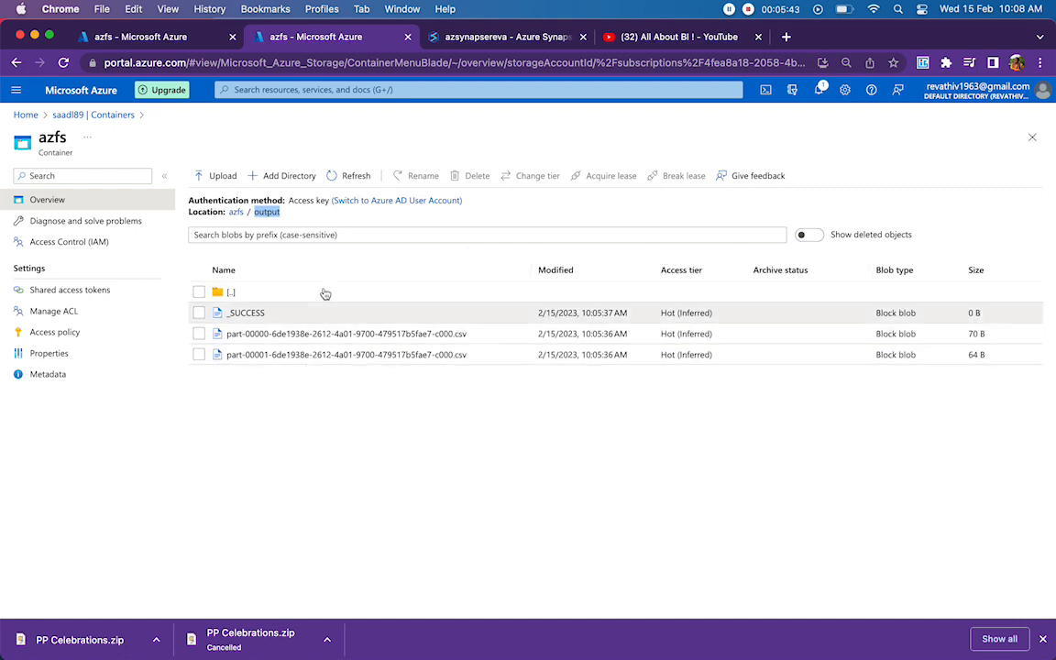
click(312, 332)
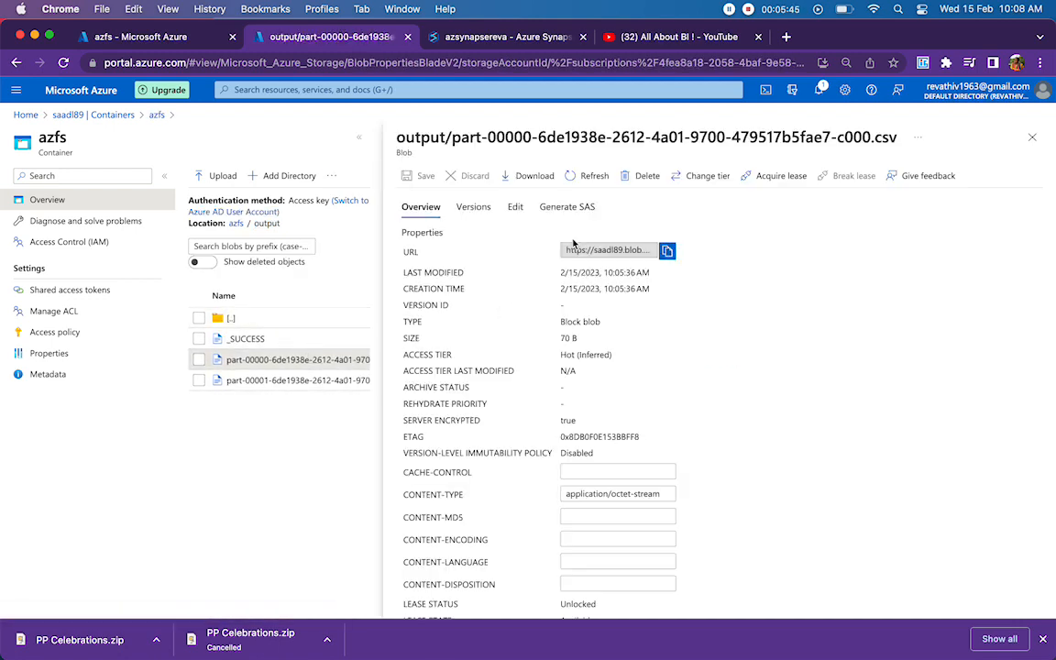
click(516, 207)
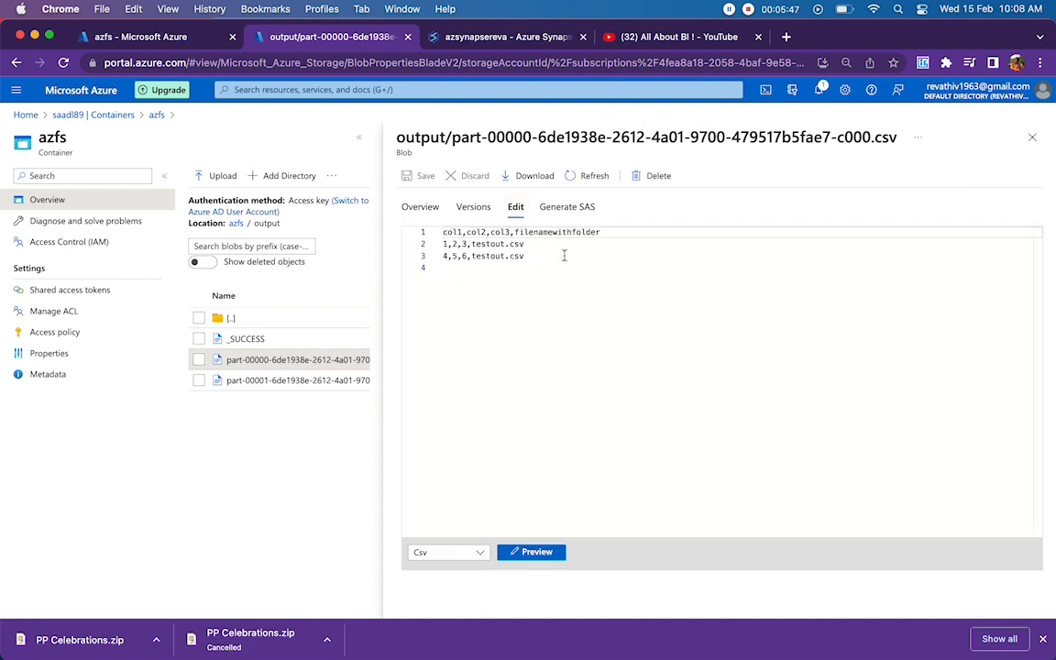
drag(572, 274, 424, 260)
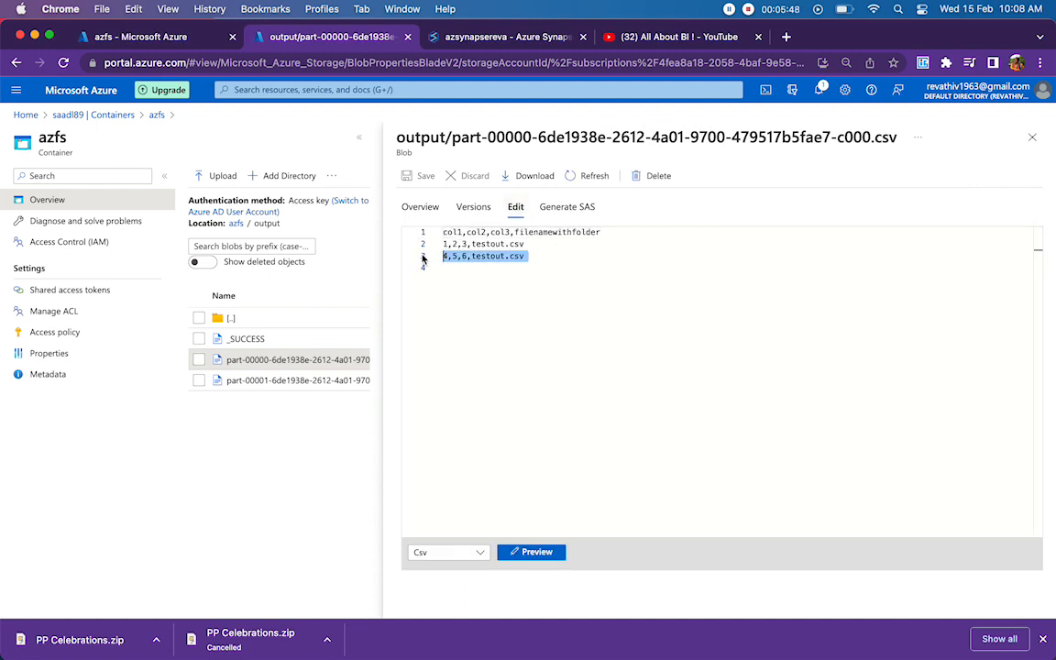
drag(514, 232, 417, 228)
double_click(556, 236)
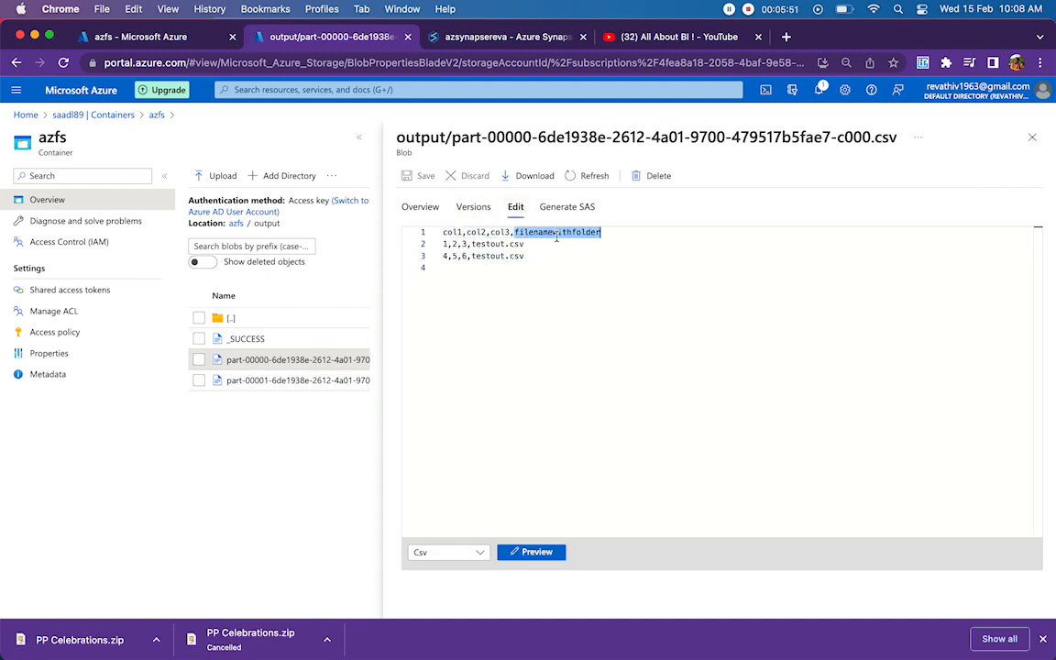
drag(535, 260, 410, 233)
Open the contents of the part-00001 CSV file, examine its rows and file name column, and close the file
click(249, 385)
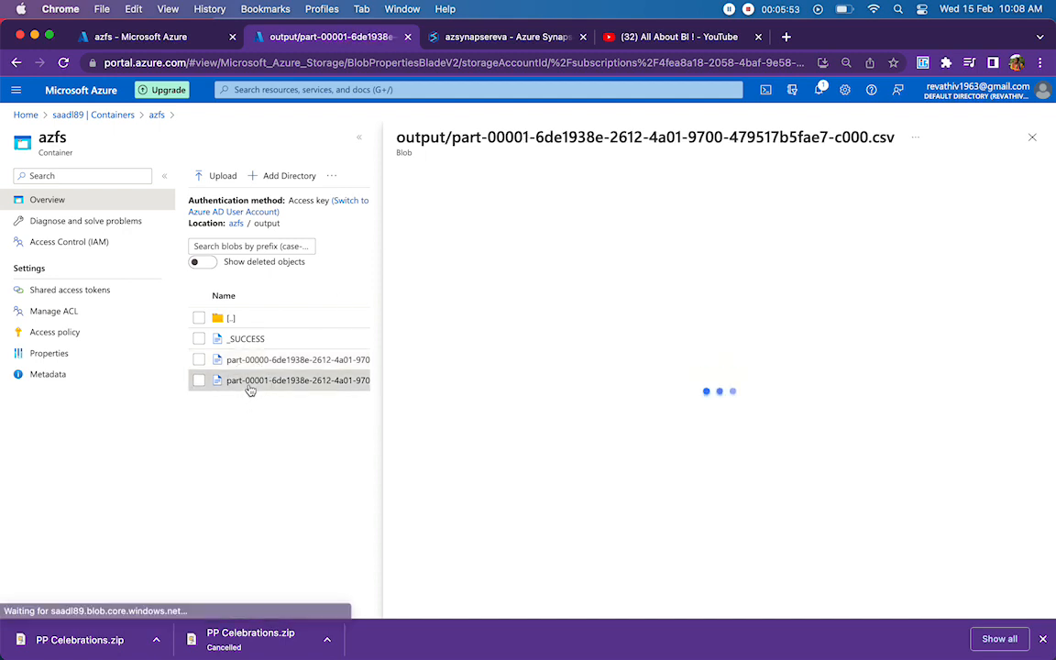
click(516, 207)
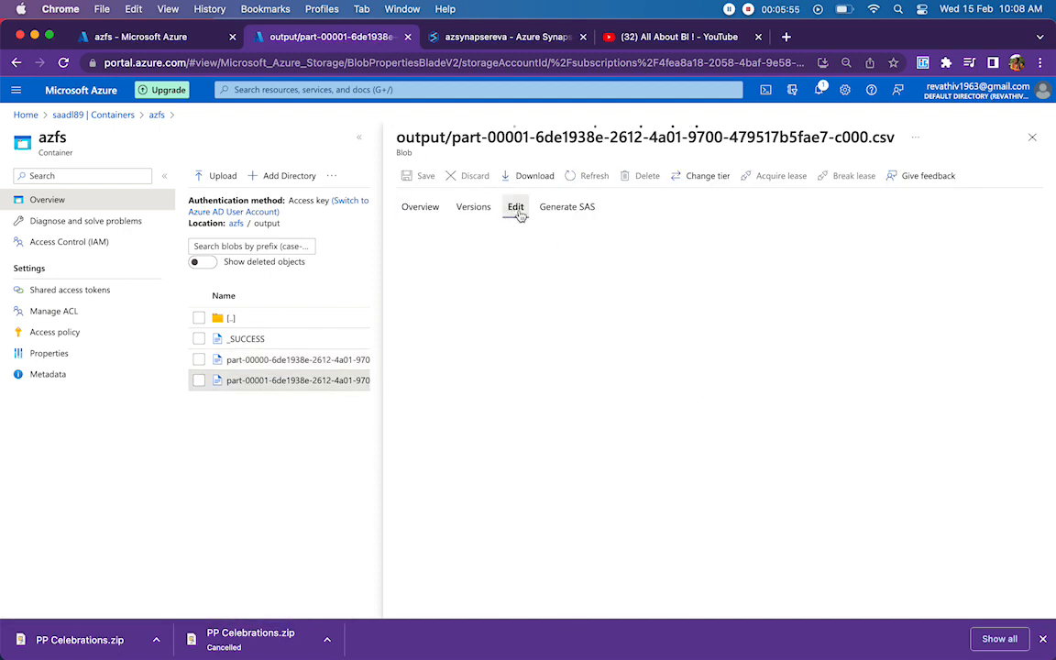
drag(620, 267, 426, 235)
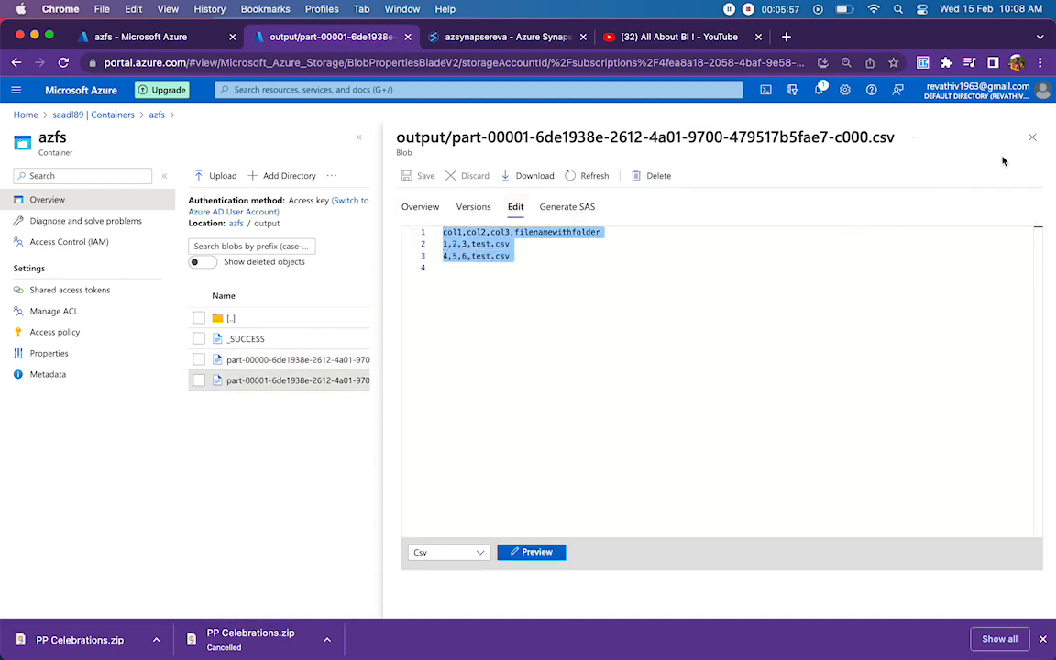
click(1032, 136)
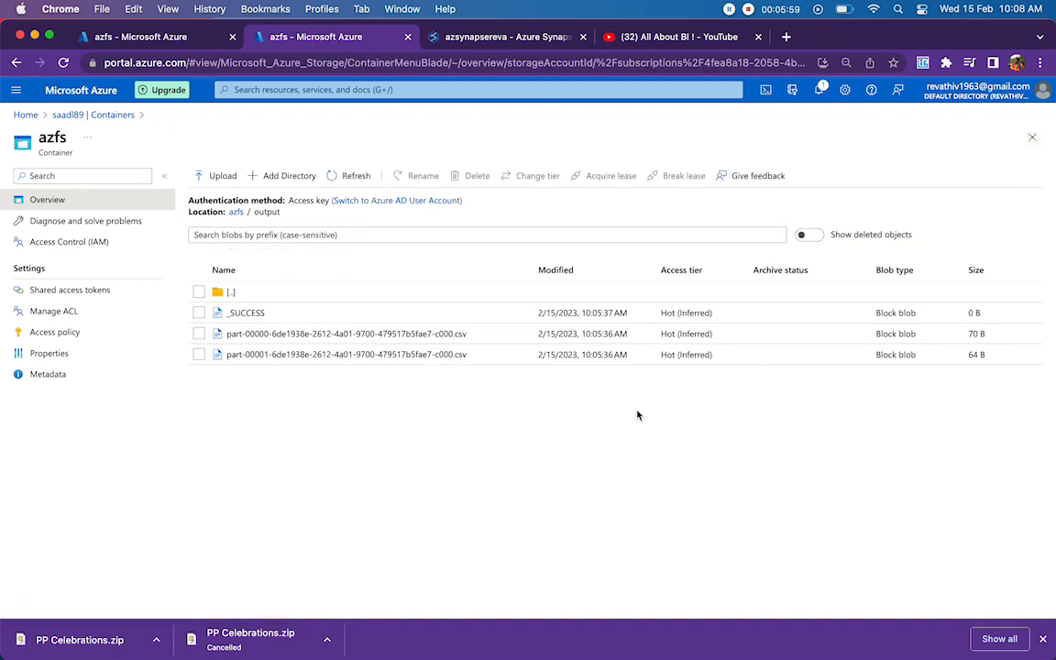